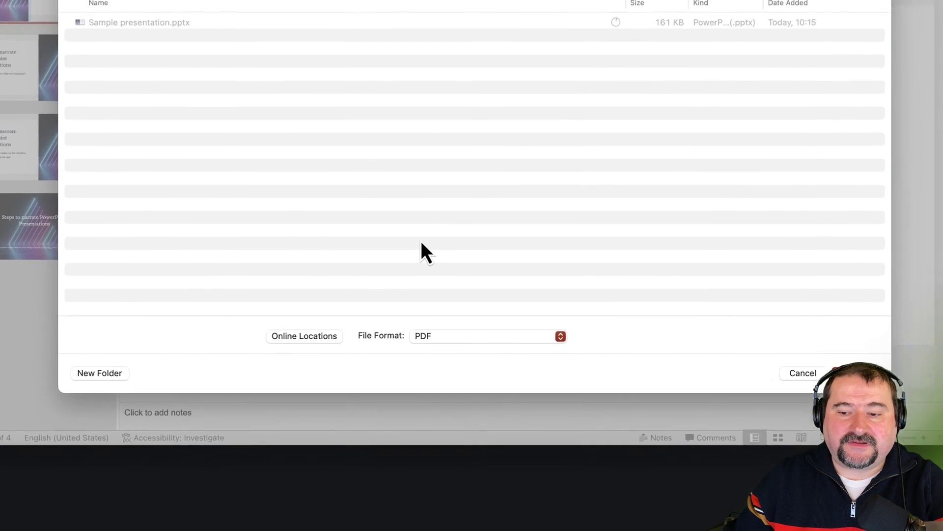
Export every slide as a separate 960x540 PNG image and dismiss the confirmation
left_click(443, 384)
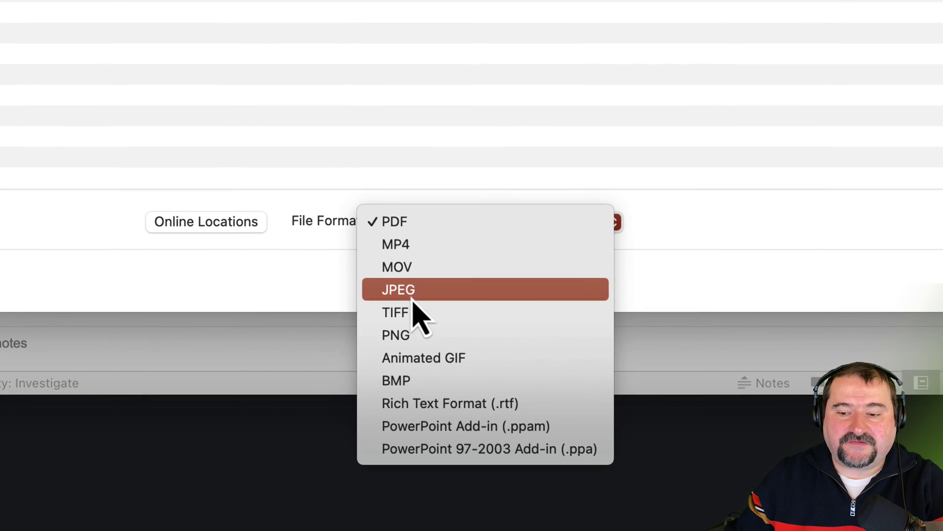
left_click(414, 335)
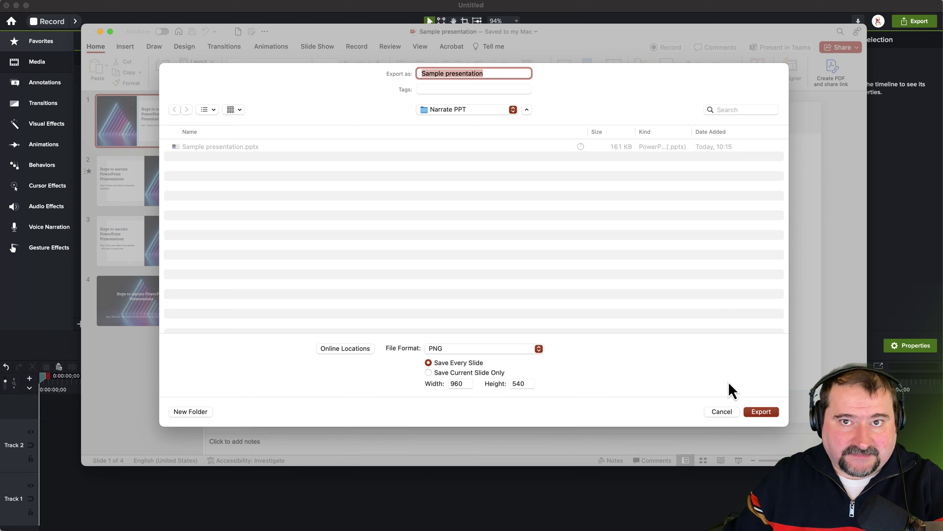
left_click(759, 413)
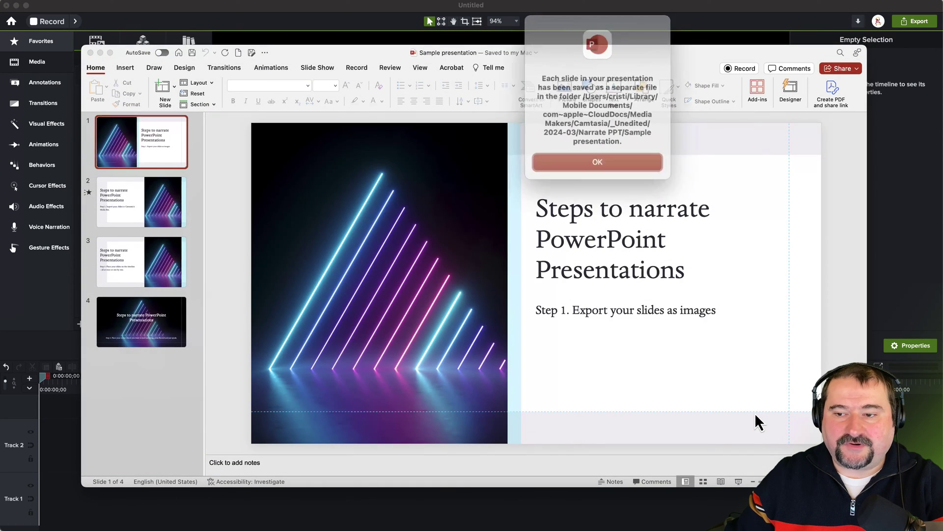
left_click(598, 154)
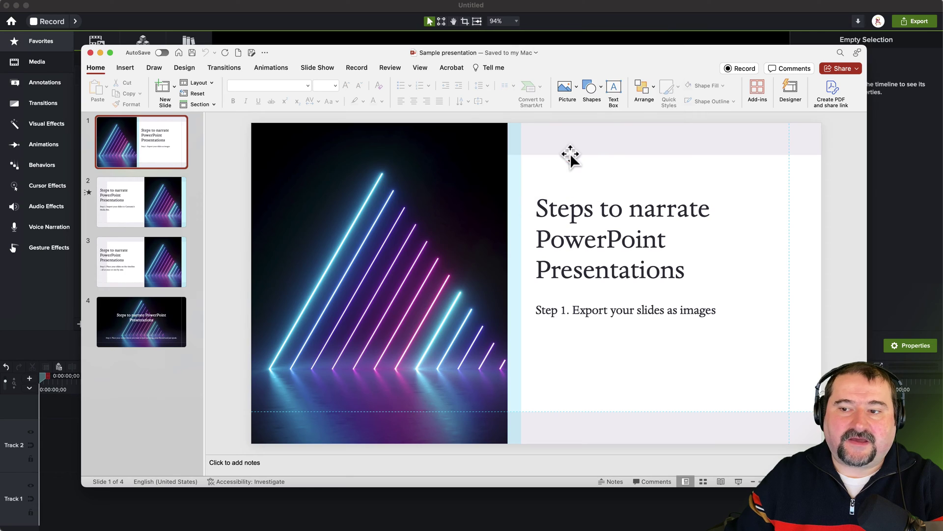
Back in Camtasia, select Sample presentation.pptx from the Narrate PPT folder for import
key("super+Tab")
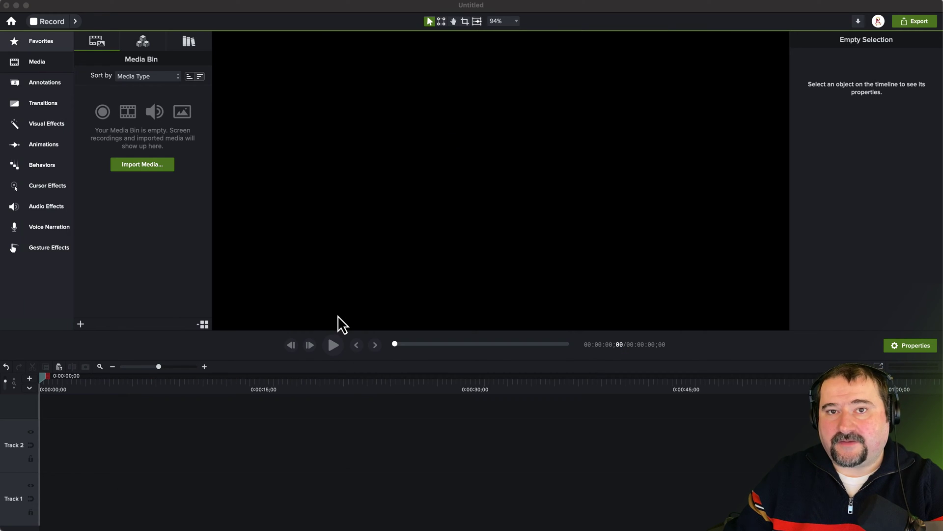
left_click(153, 167)
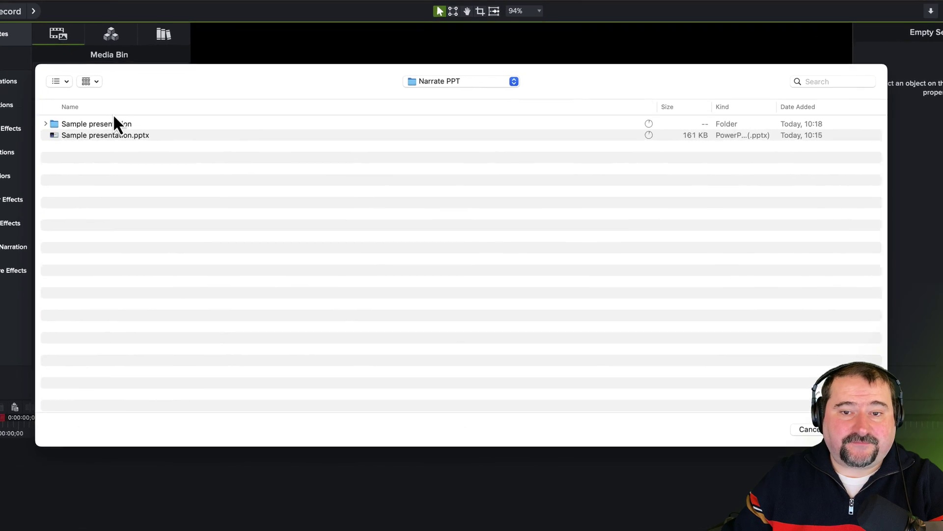
left_click(46, 124)
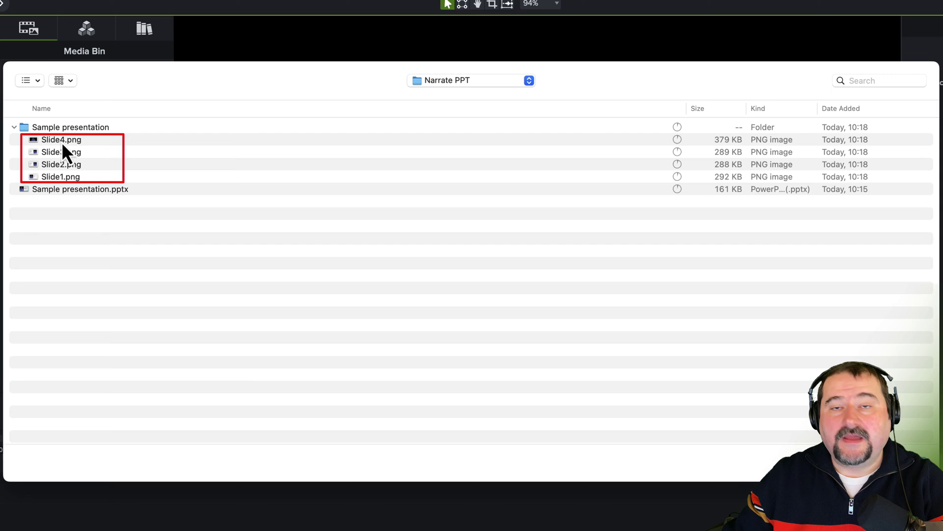
left_click(69, 190)
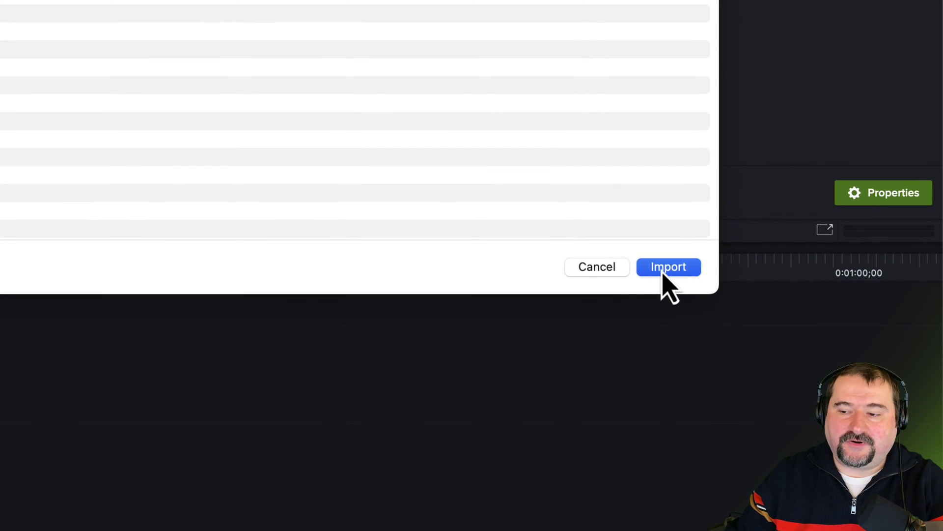
Import all slides of Sample presentation.pptx and select the first slide image
left_click(664, 272)
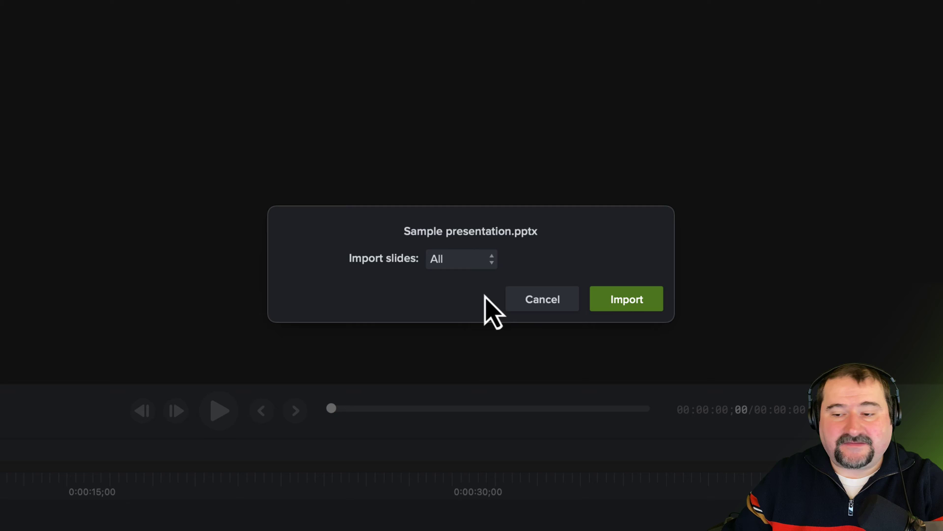
left_click(609, 305)
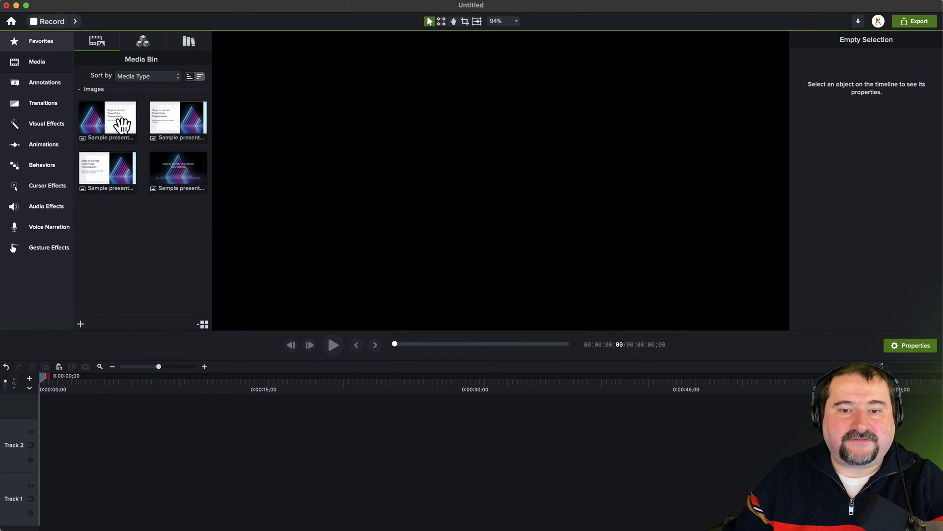
left_click(121, 125)
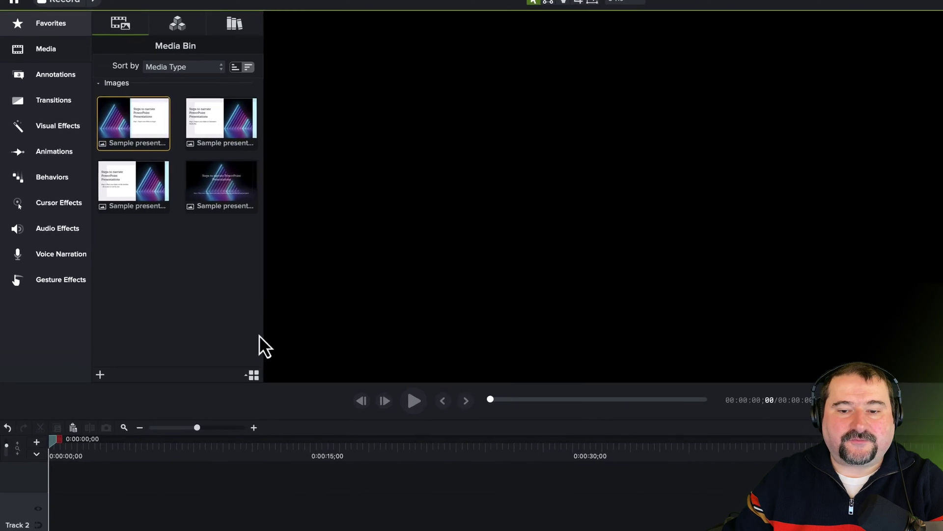
Check the first slide's details in list view, then return the Media Bin to 2x2 thumbnails
left_click(204, 324)
left_click(357, 445)
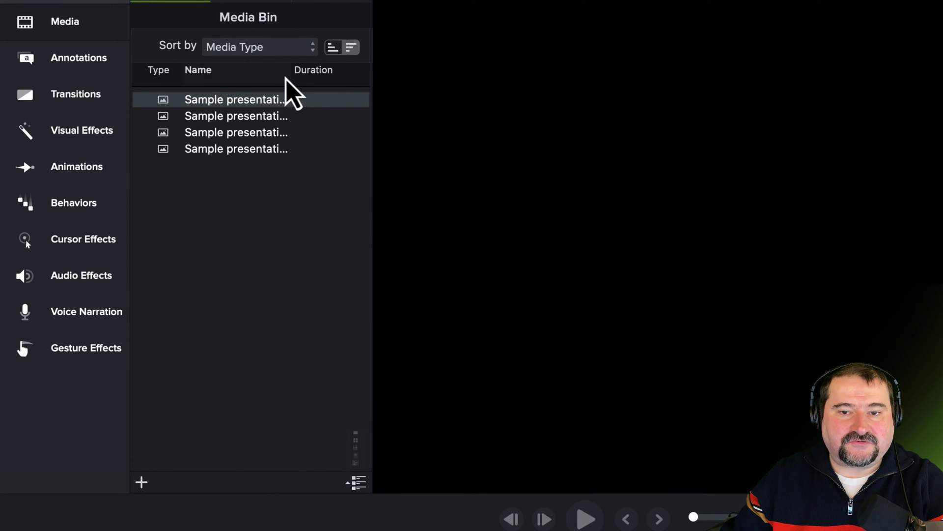
double_click(298, 98)
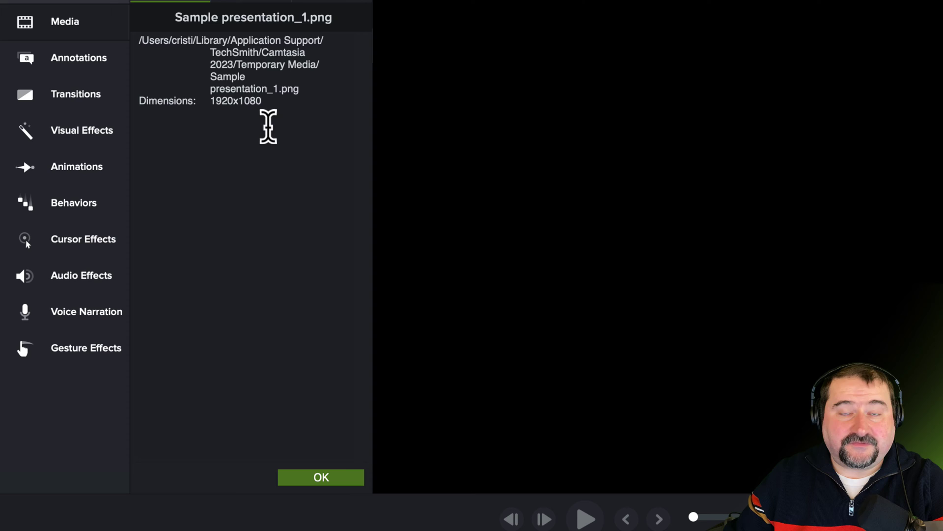
left_click(309, 479)
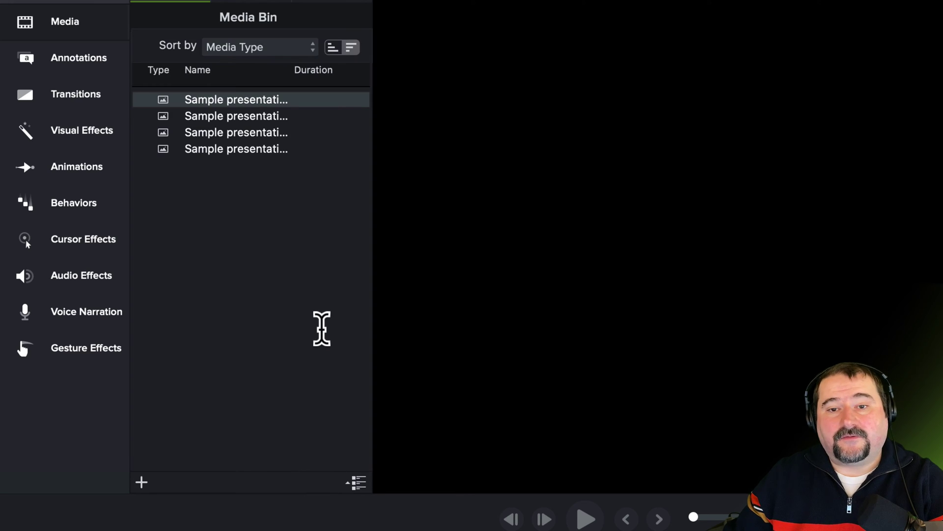
left_click(355, 481)
left_click(355, 369)
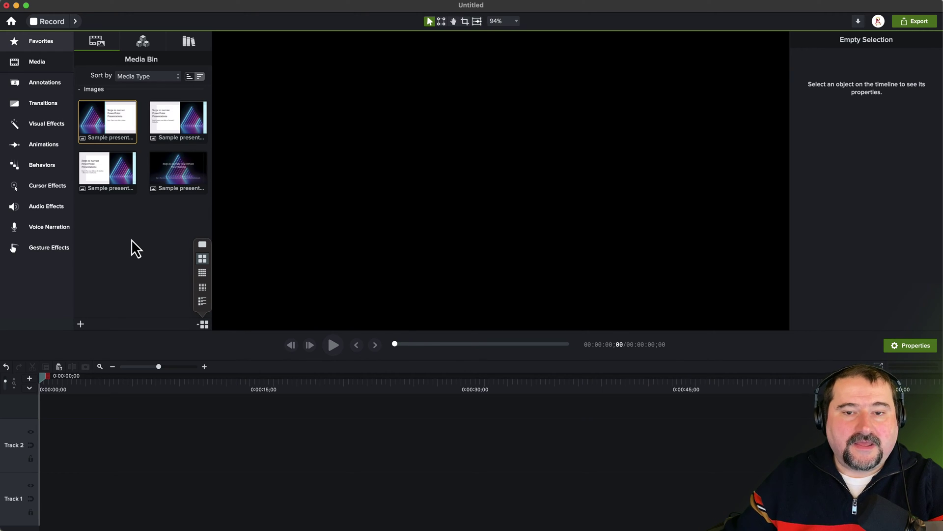
Add the first slide thumbnail to Track 1 at the playhead with Add to Timeline at Playhead
right_click(108, 116)
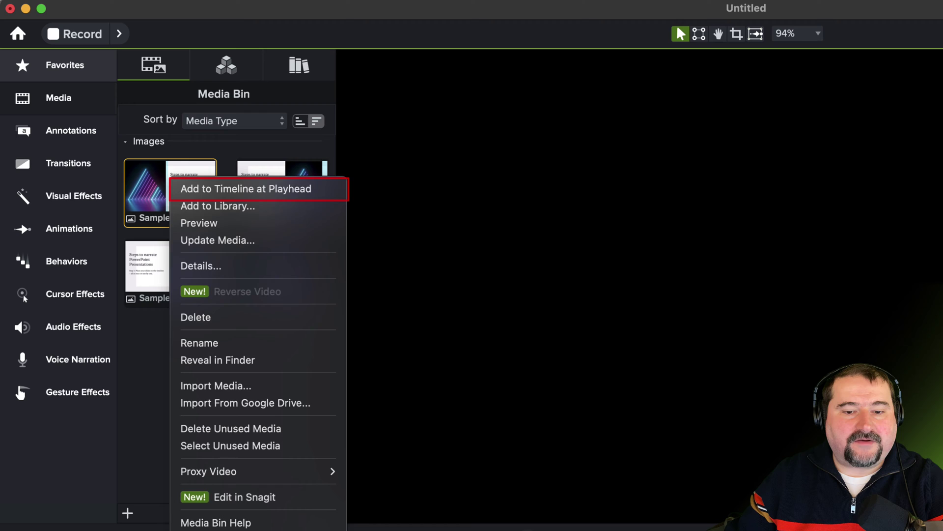
key("Escape")
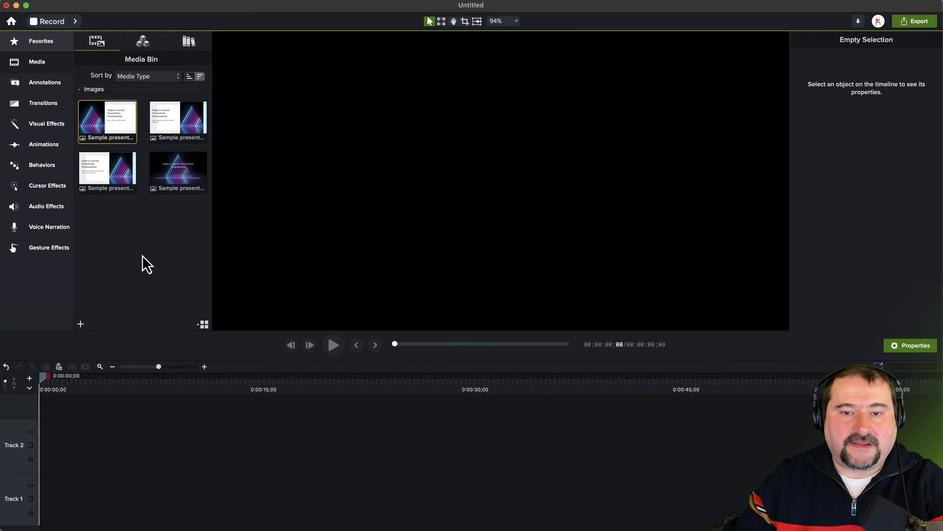
right_click(112, 121)
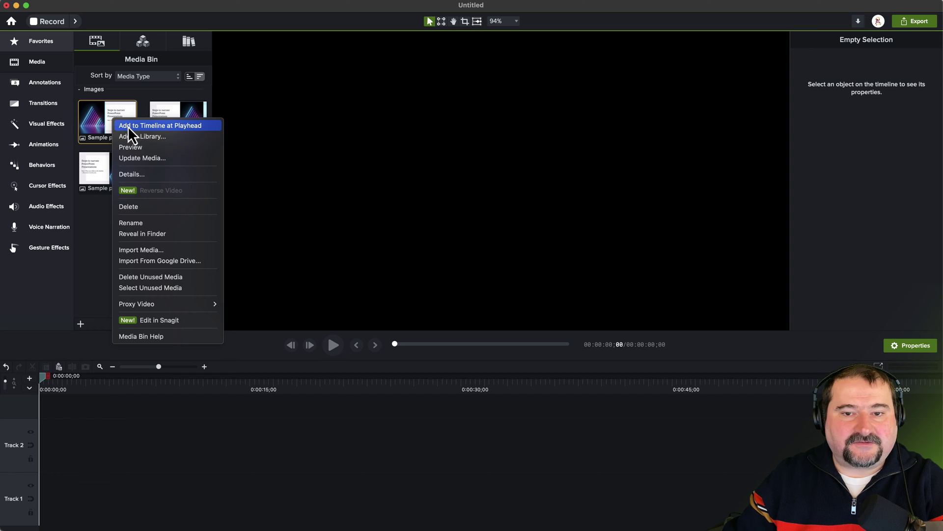
left_click(173, 129)
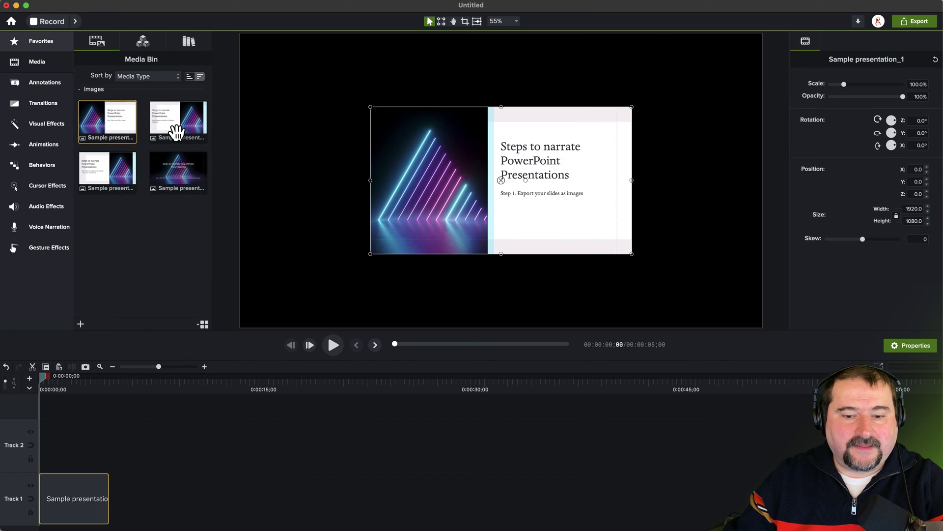
scroll(396, 239, "down", 2)
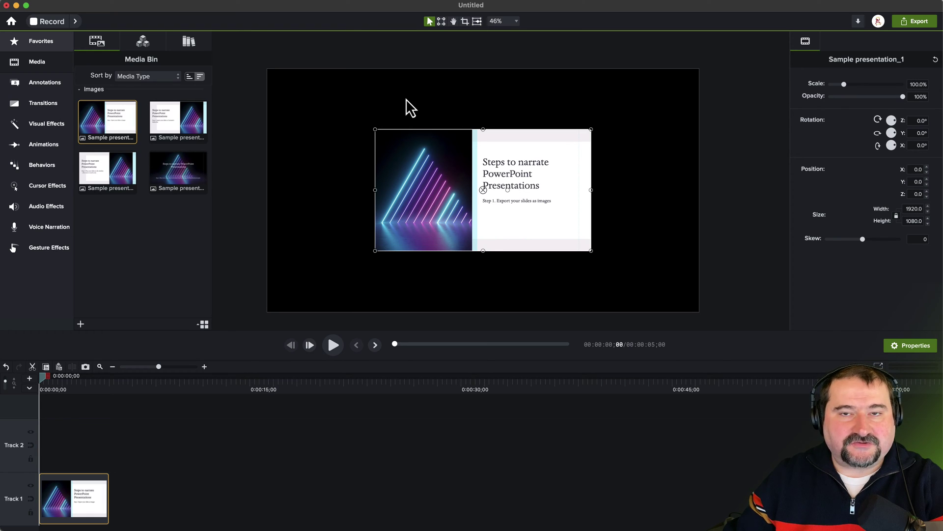
Set the Project Settings dimensions from 4K UHD to FHD (1920x1080) and apply
left_click(505, 22)
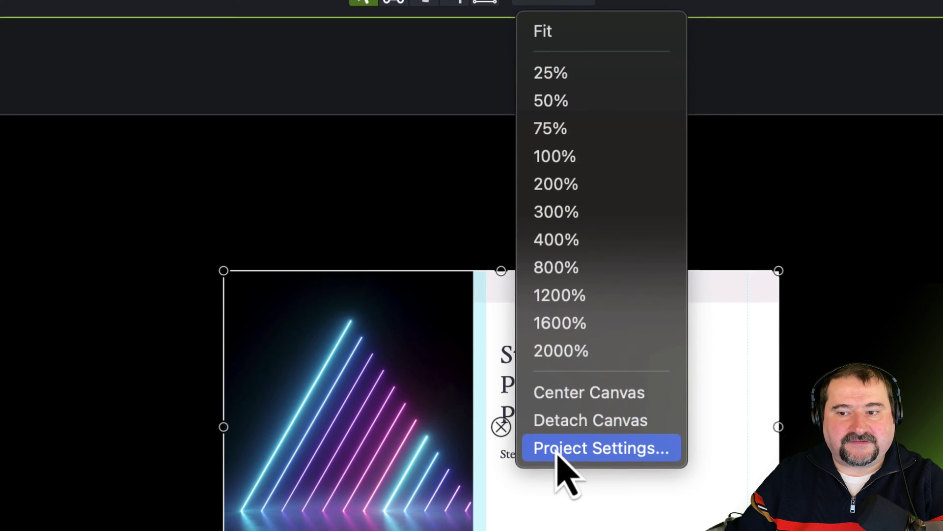
left_click(557, 472)
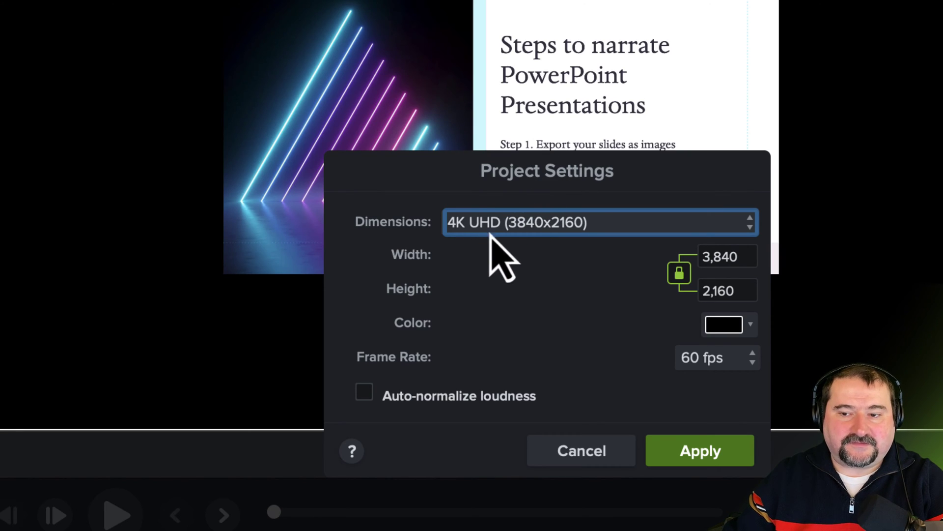
left_click(550, 229)
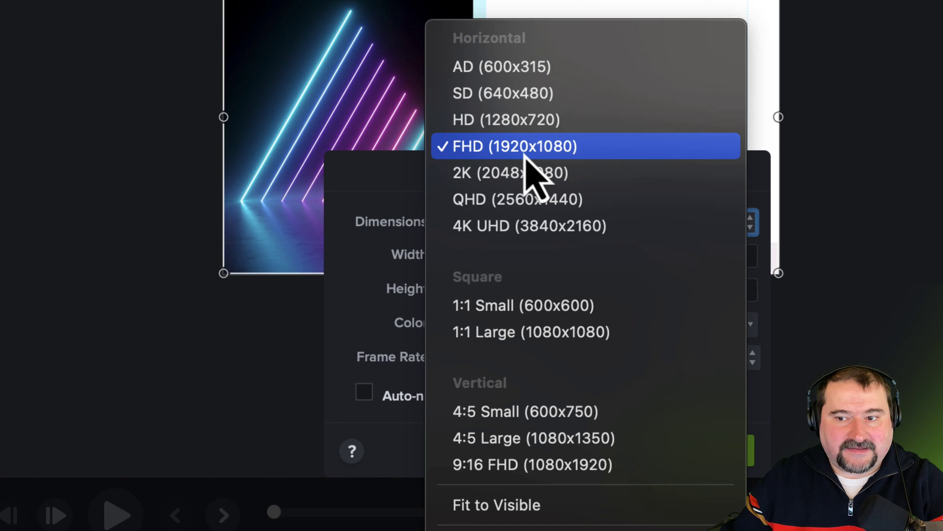
left_click(524, 150)
left_click(710, 464)
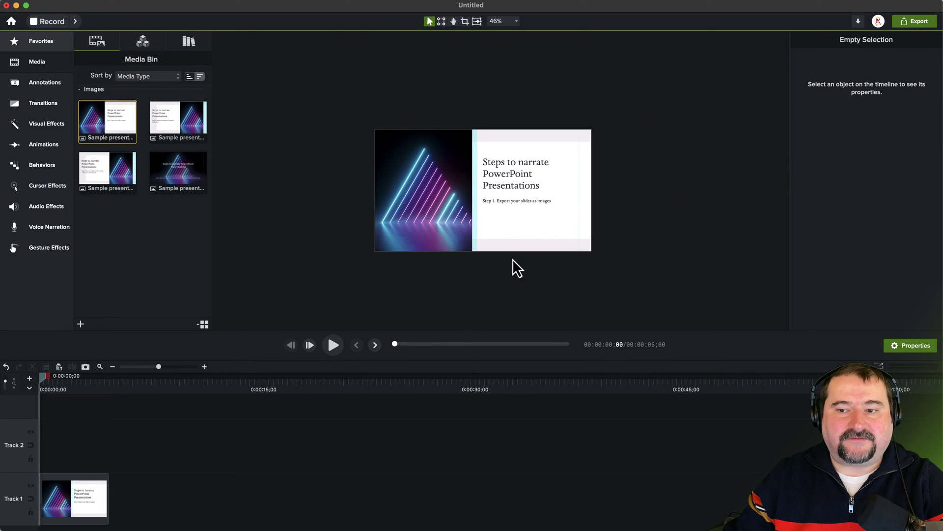
scroll(479, 201, "up", 5)
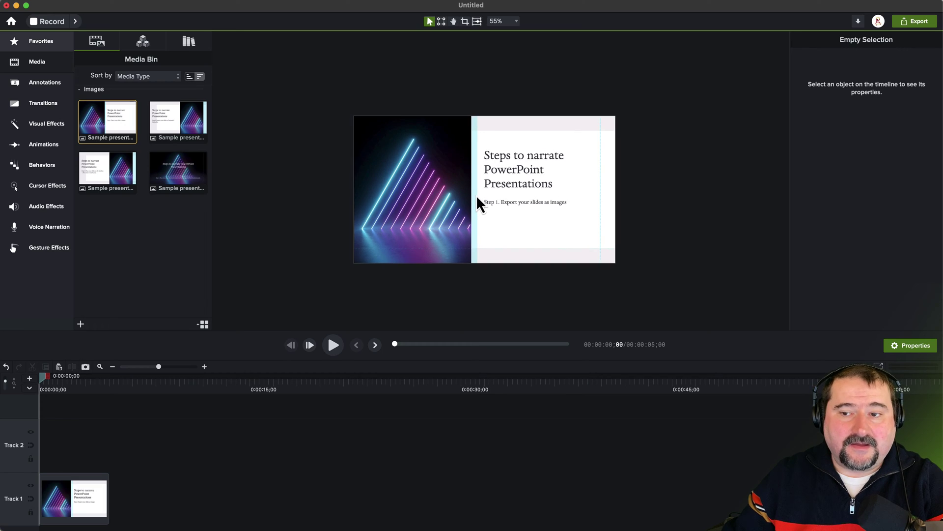
scroll(477, 220, "up", 5)
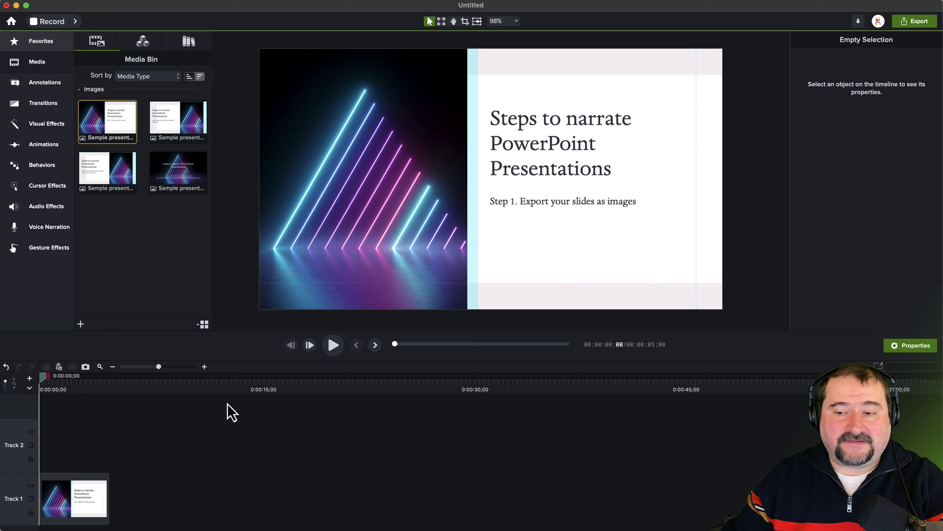
Keep the Track 1 slide clip at 0:00:04;58 long and return the playhead to 0:00
left_click(77, 520)
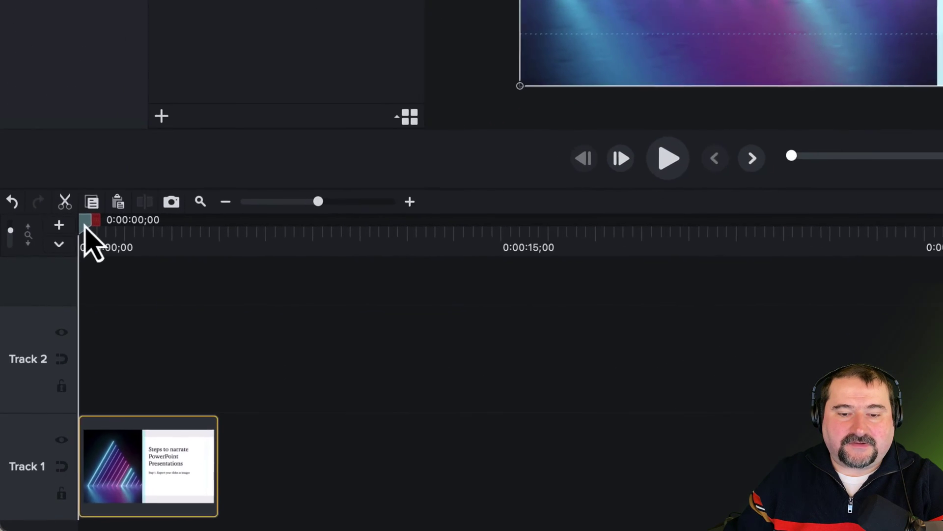
left_click_drag(39, 378, 95, 378)
left_click_drag(201, 211, 234, 212)
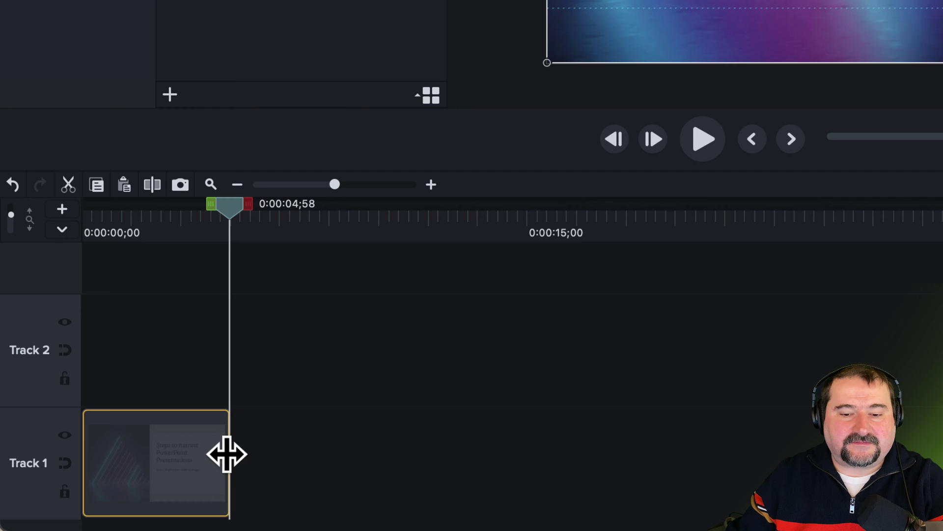
left_click_drag(227, 454, 942, 476)
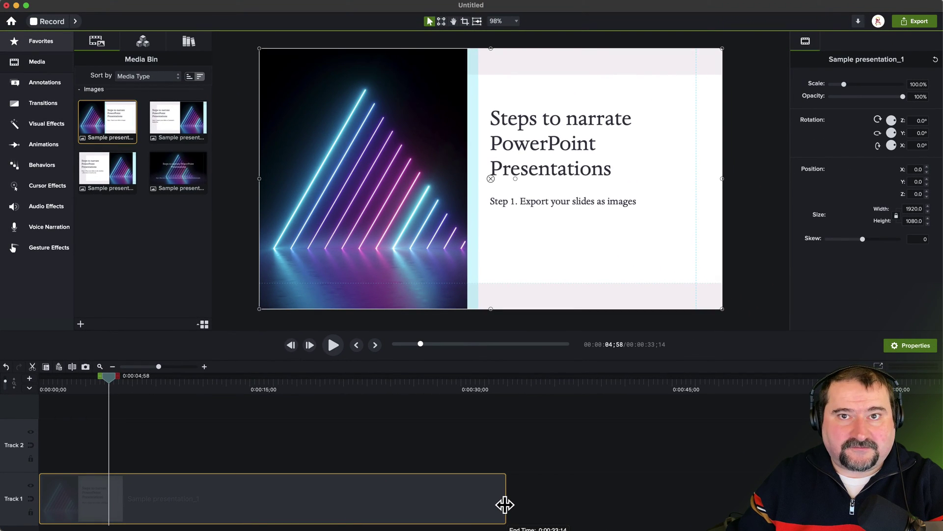
left_click_drag(505, 504, 109, 502)
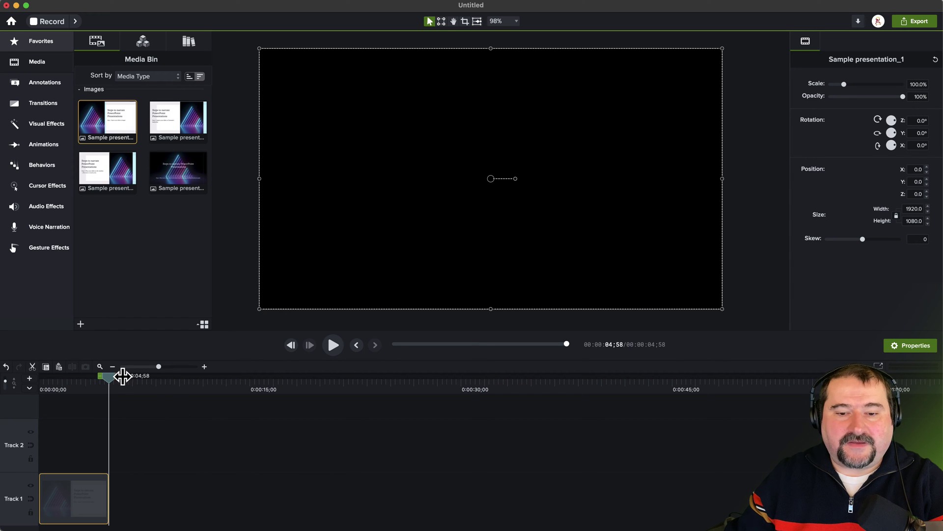
left_click_drag(123, 376, 47, 378)
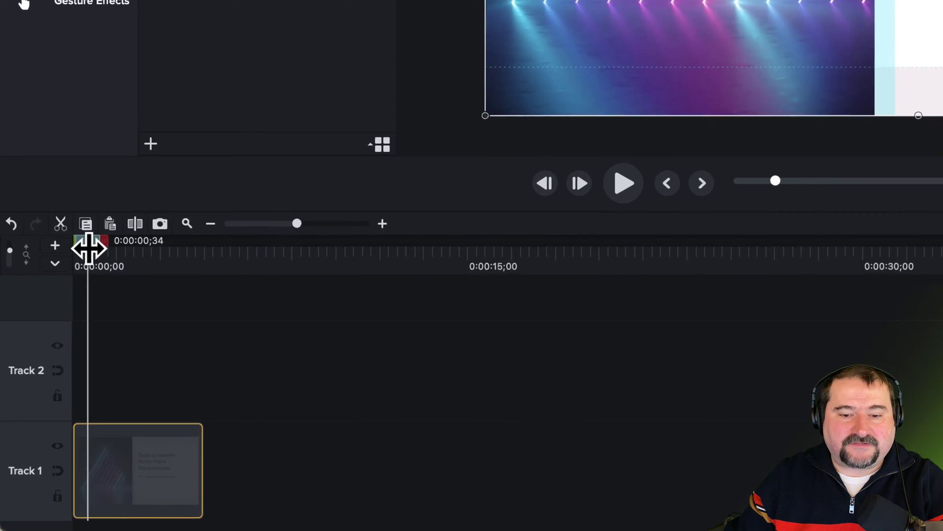
left_click_drag(88, 248, 86, 245)
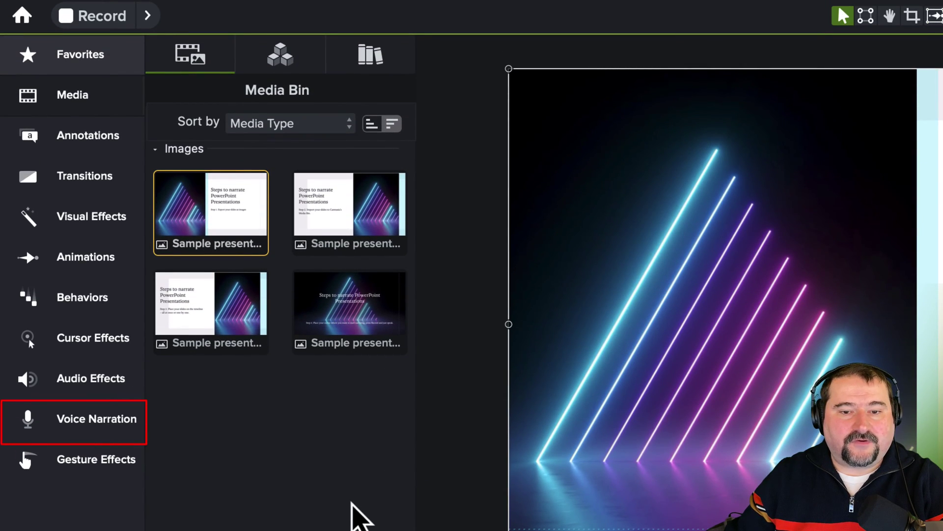
In Voice Narration, choose the Shure MV7 microphone and nudge its input level up
left_click(77, 431)
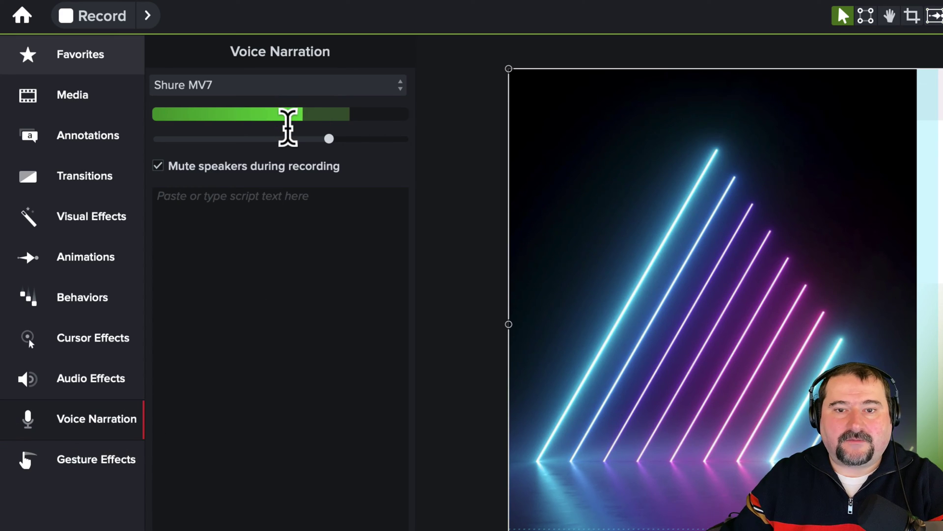
left_click(187, 84)
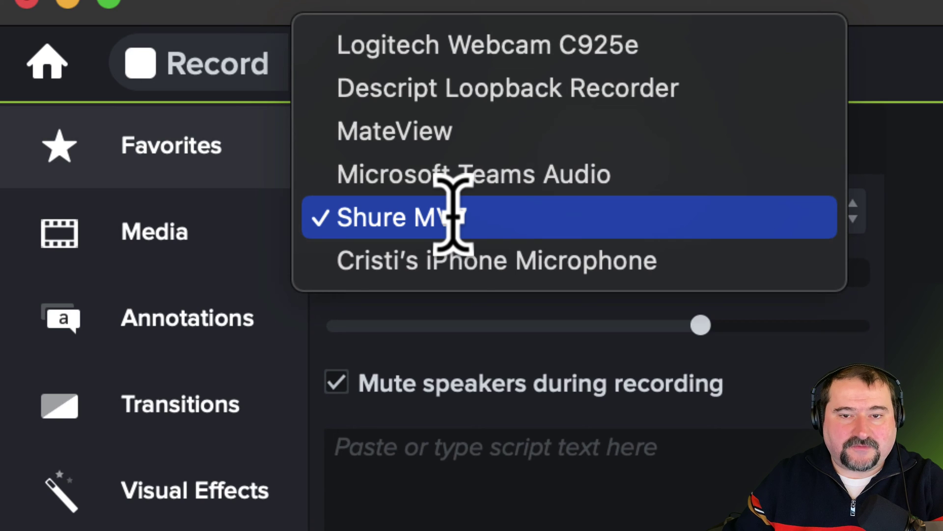
left_click(452, 217)
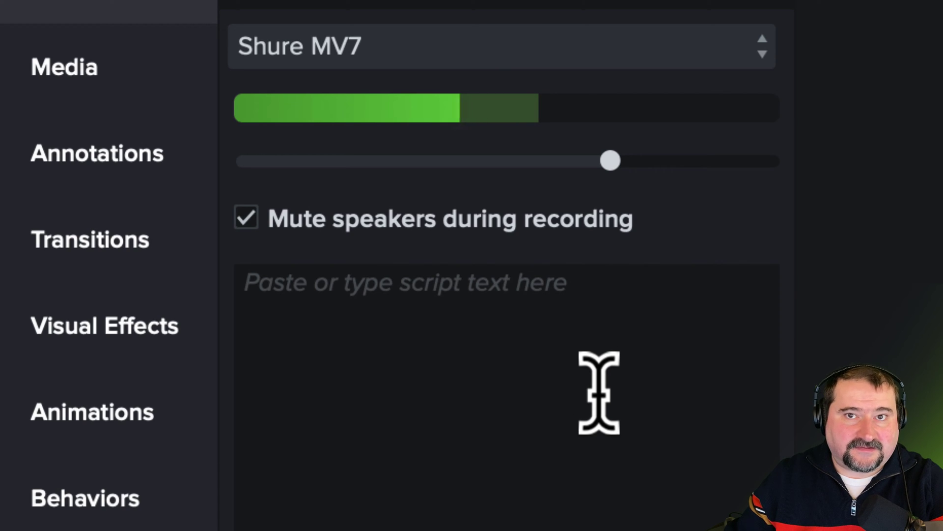
mouse_move(610, 161)
left_mouse_down()
mouse_move(702, 168)
mouse_move(608, 169)
left_mouse_up()
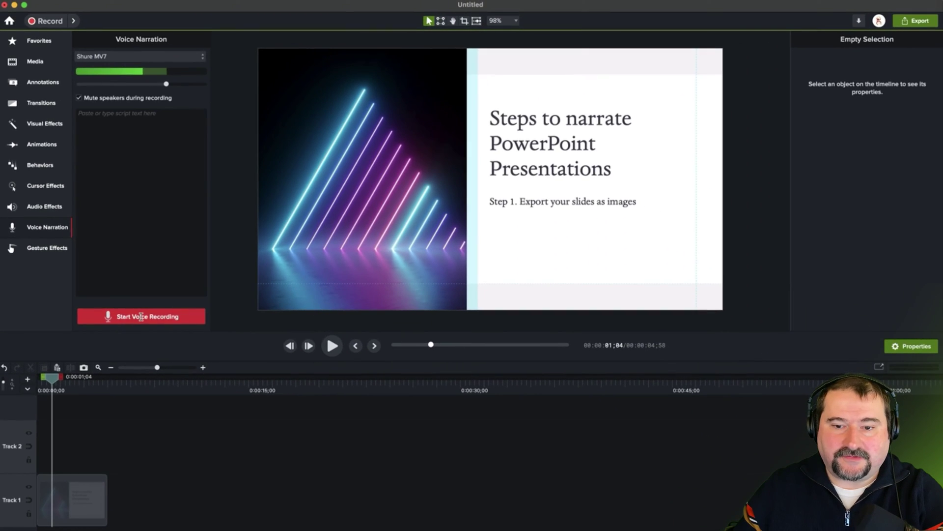
Record the first slide's narration, creating the Rec 3-30-2024 6 clip on Track 2
left_click(295, 371)
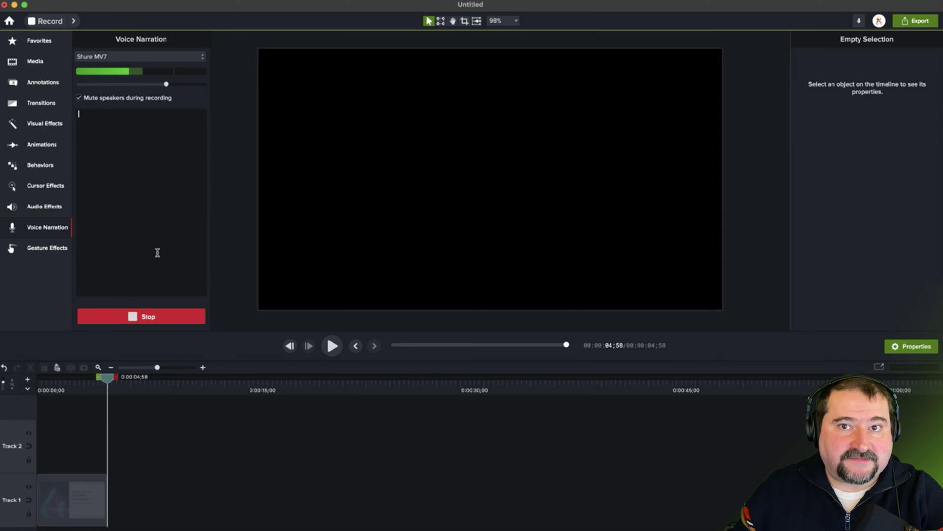
left_click(142, 317)
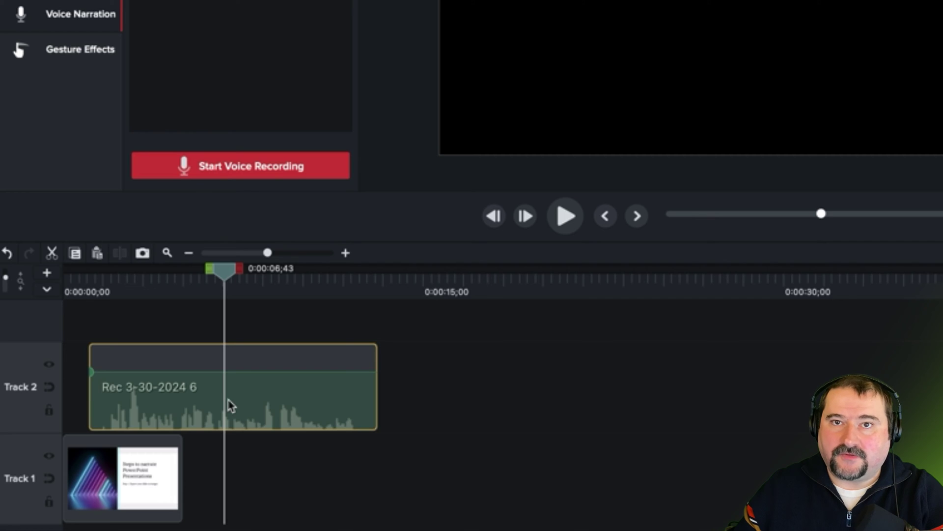
Extend Sample presentation_1 on Track 1 to end with the Rec 3-30-2024 6 clip
left_click(148, 480)
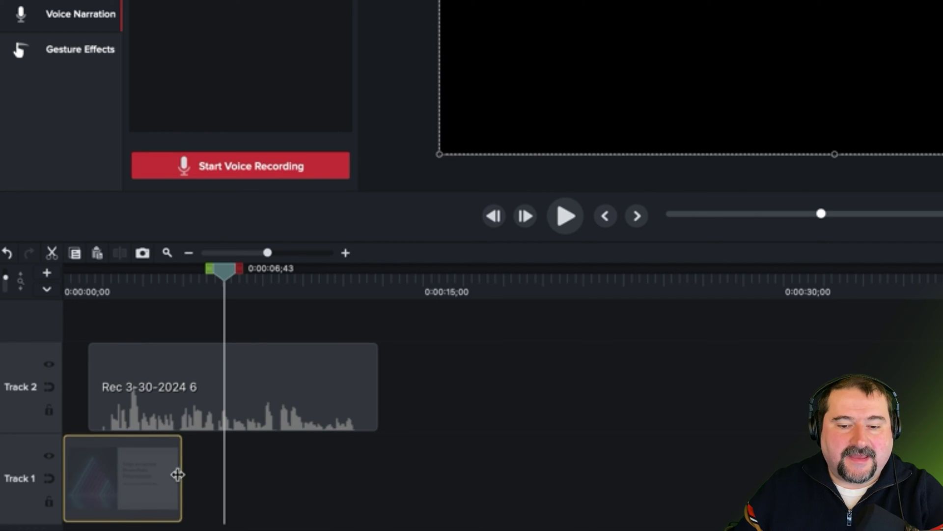
left_click_drag(177, 474, 377, 486)
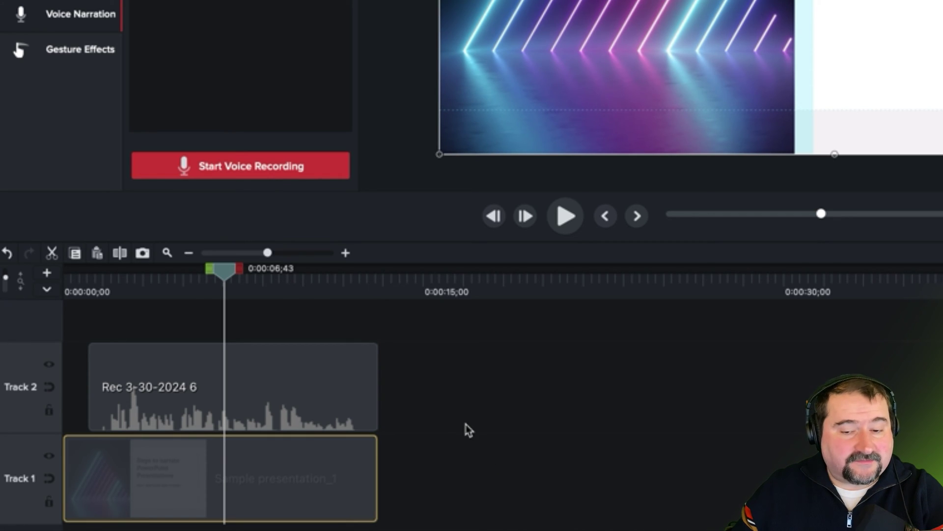
scroll(153, 427, "up", 5)
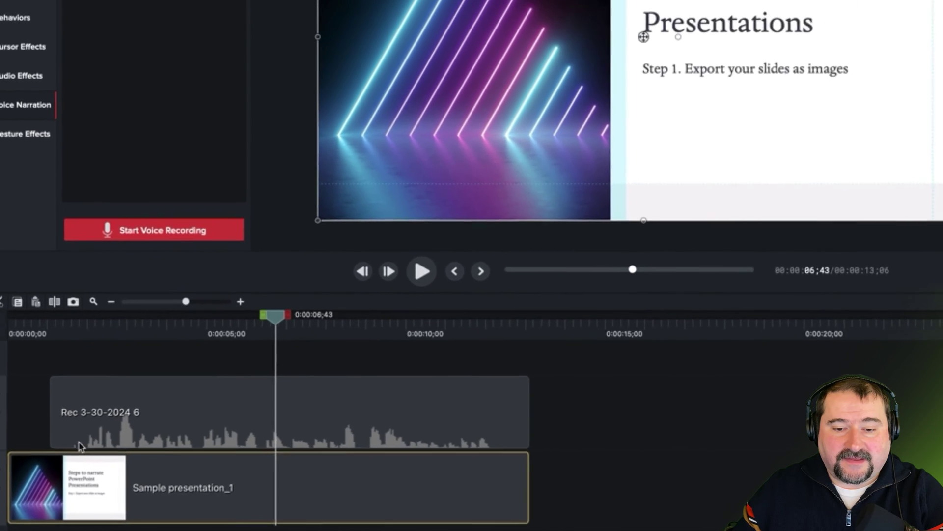
Trim about a second off Rec 3-30-2024 6's start, shorten its end, and set gain to 132%
scroll(79, 446, "up", 3)
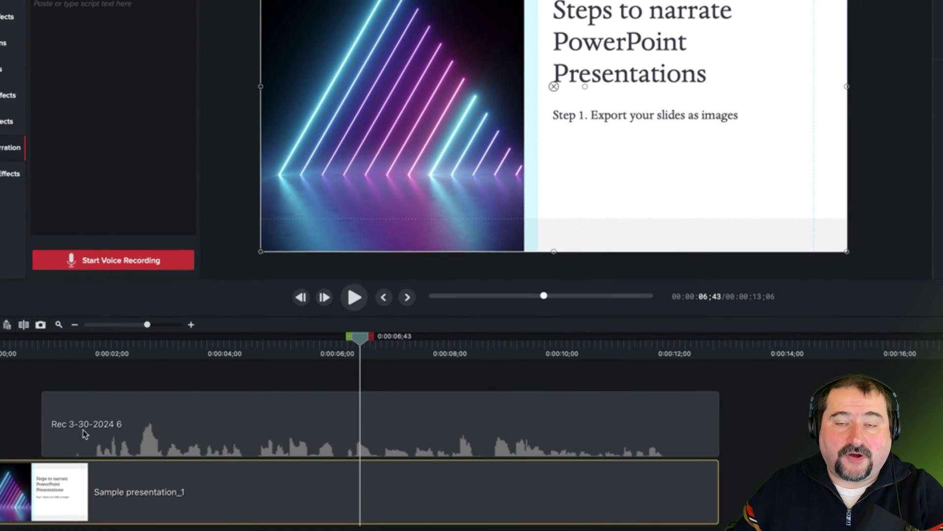
left_click_drag(45, 425, 94, 426)
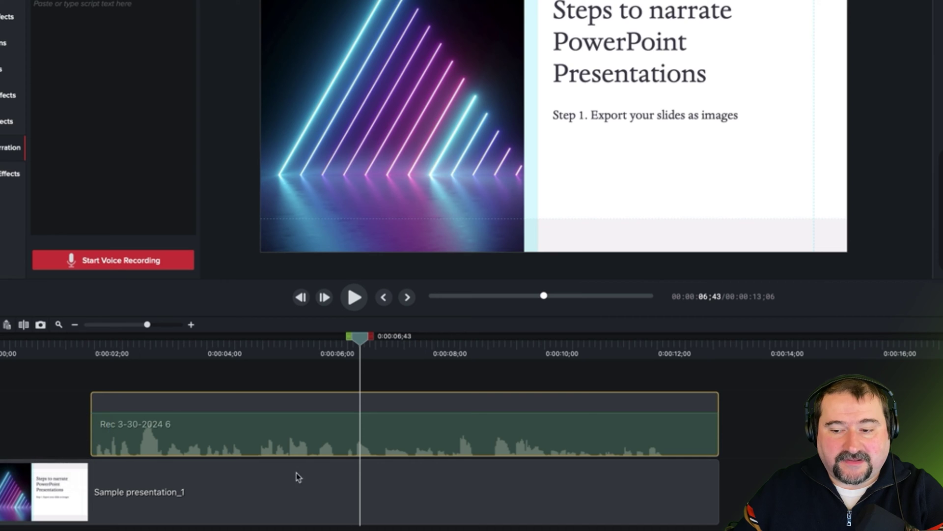
left_click_drag(716, 428, 675, 427)
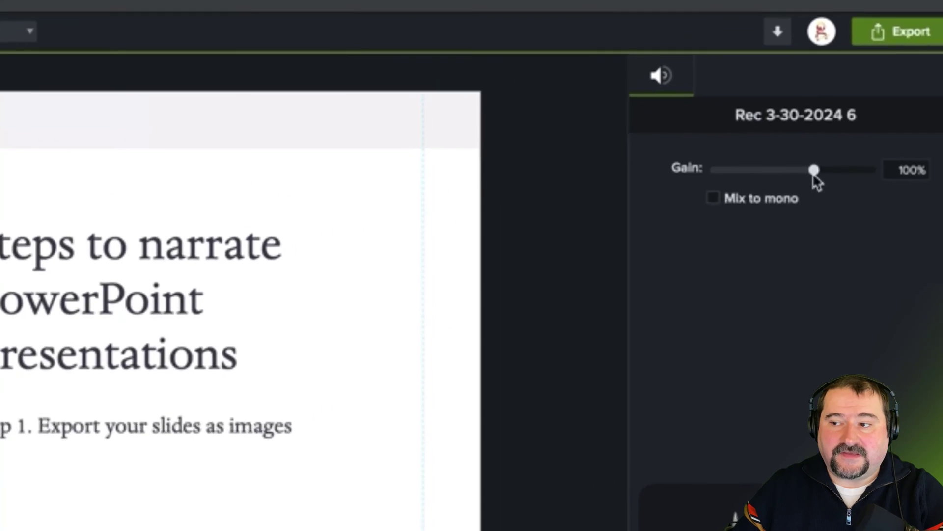
left_click_drag(942, 0, 942, 0)
mouse_move(793, 193)
left_mouse_down()
mouse_move(819, 193)
mouse_move(808, 193)
left_mouse_up()
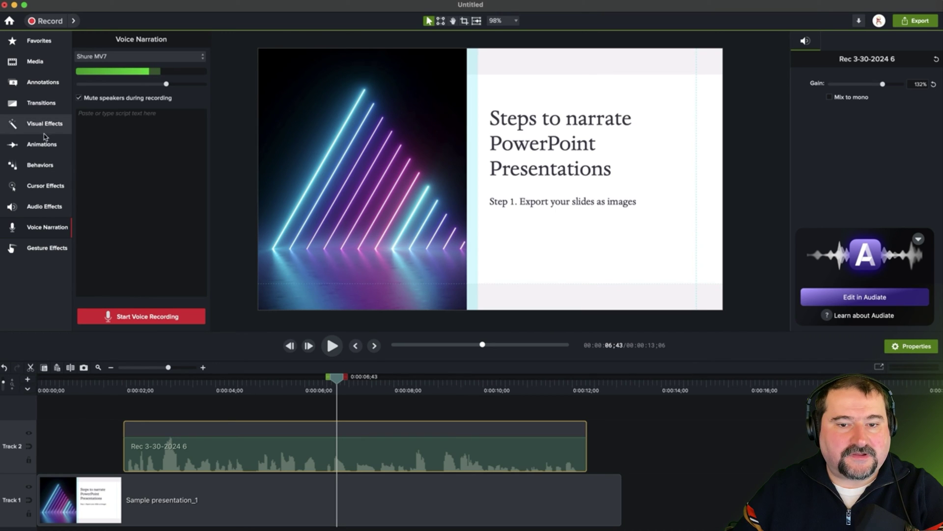
Apply the Audio Compression effect to the Rec 3-30-2024 6 narration clip on Track 2
left_click(45, 206)
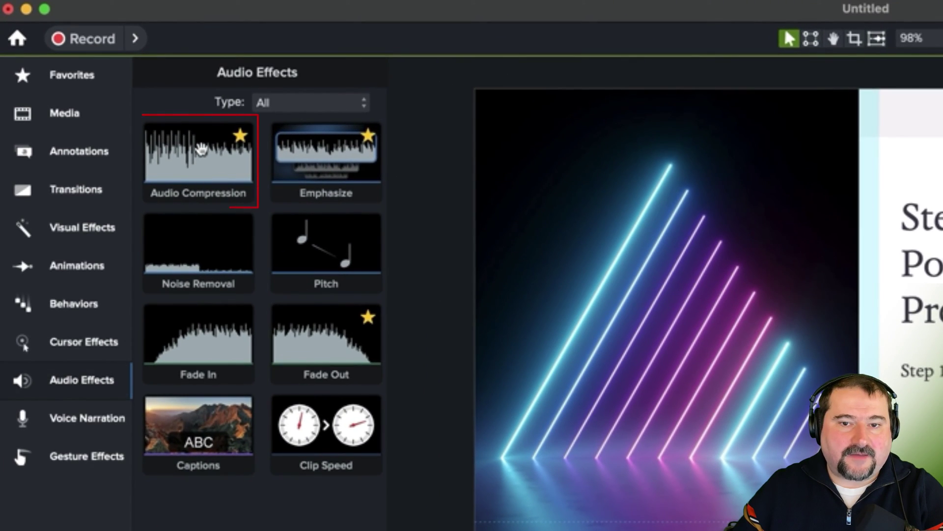
left_click_drag(164, 127, 248, 240)
left_click_drag(299, 209, 510, 401)
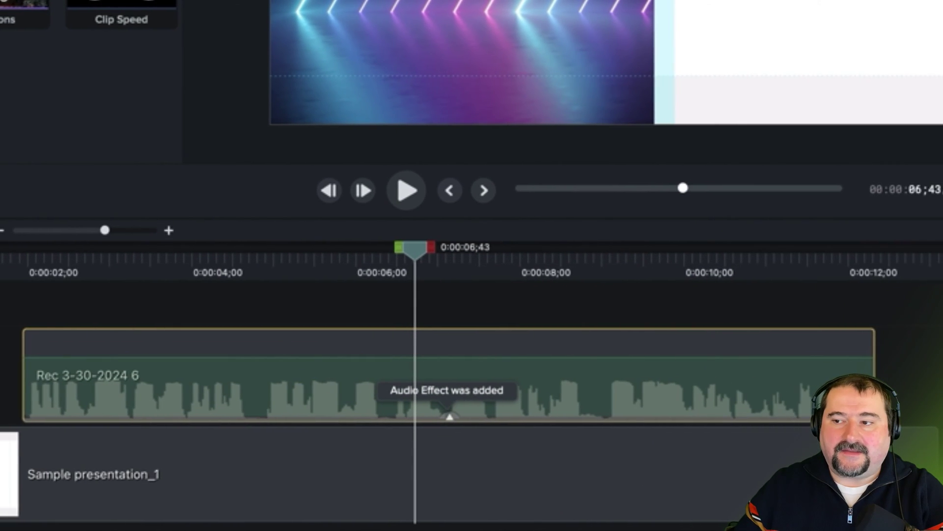
Preview the compressed narration from about 1.5 seconds, then shift the clip slightly earlier
left_click(13, 262)
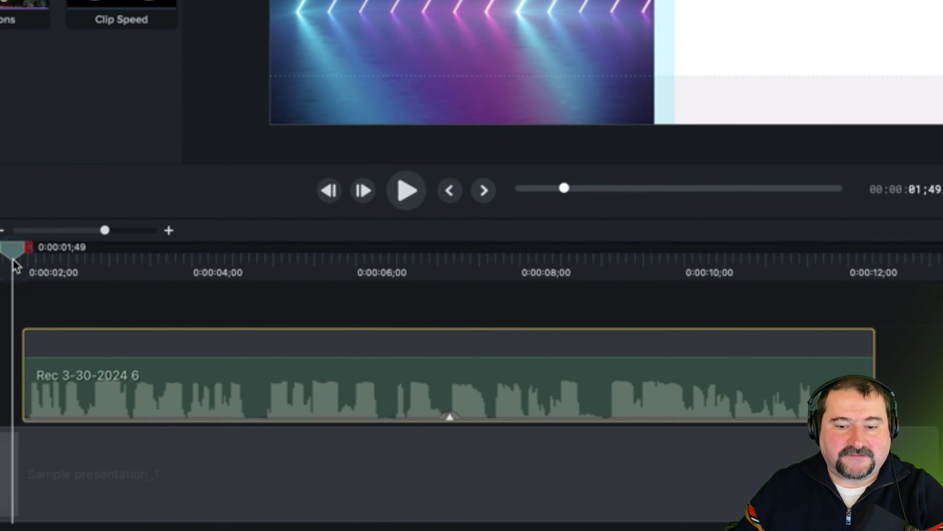
key("space")
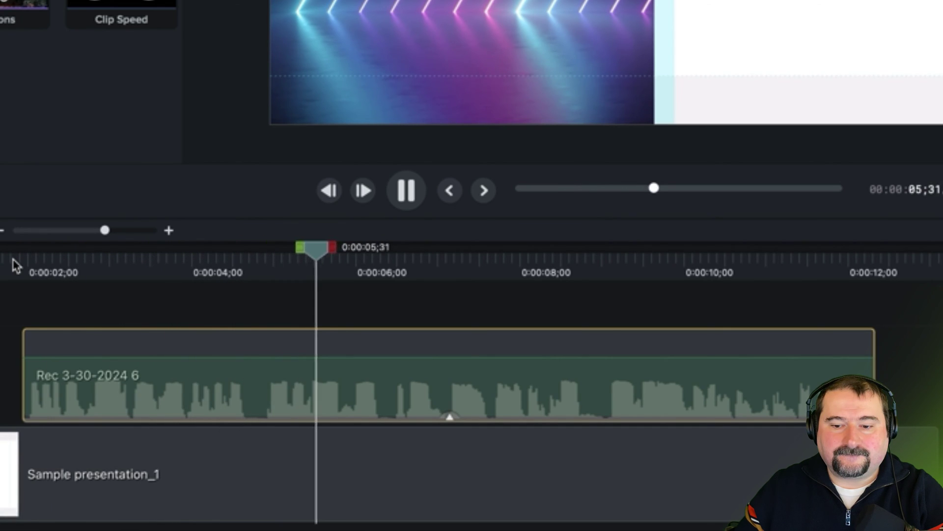
key("space")
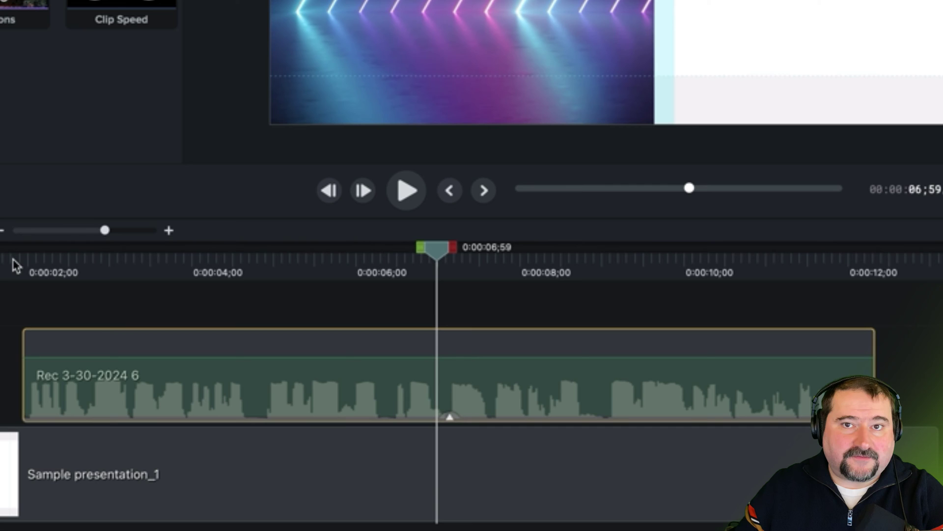
left_click_drag(246, 388, 206, 393)
left_click_drag(370, 393, 352, 391)
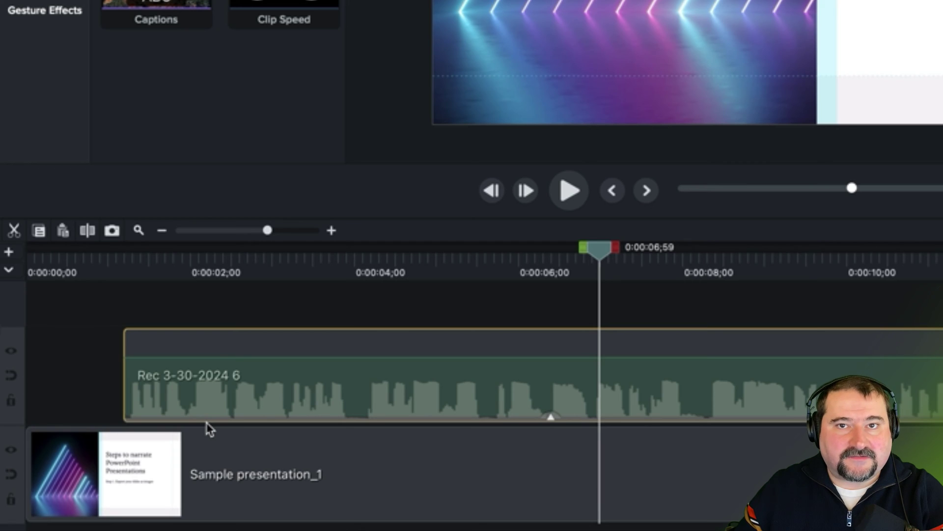
Place the second slide image, Sample presentation_2, onto Track 1 after the existing clips
scroll(320, 449, "down", 5)
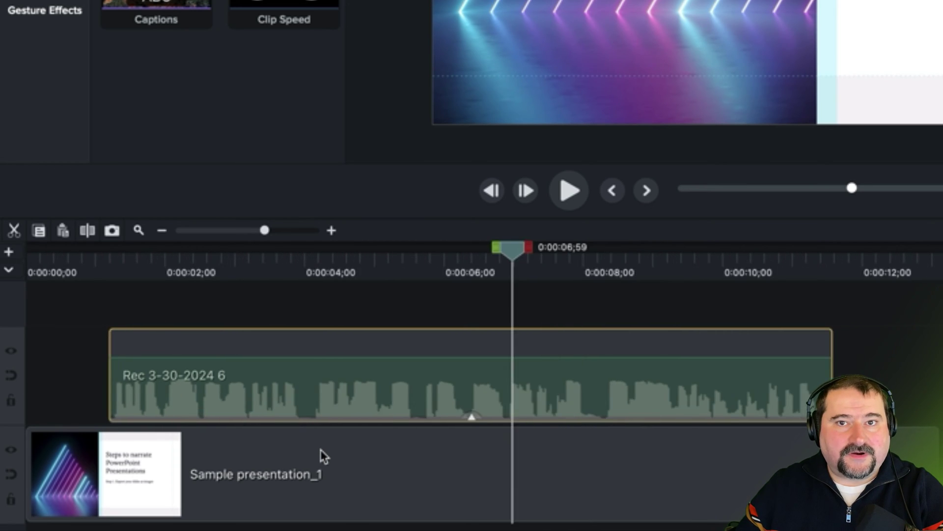
scroll(320, 449, "down", 1)
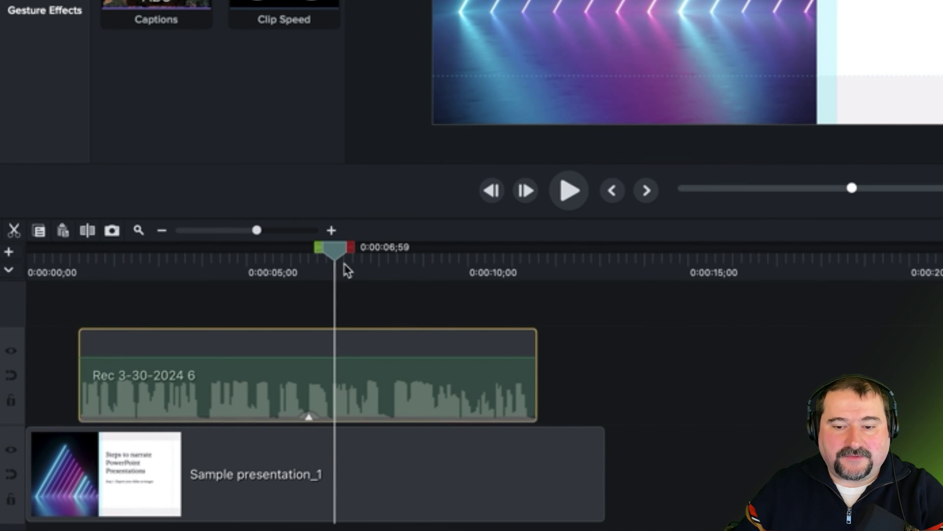
left_click_drag(342, 253, 646, 339)
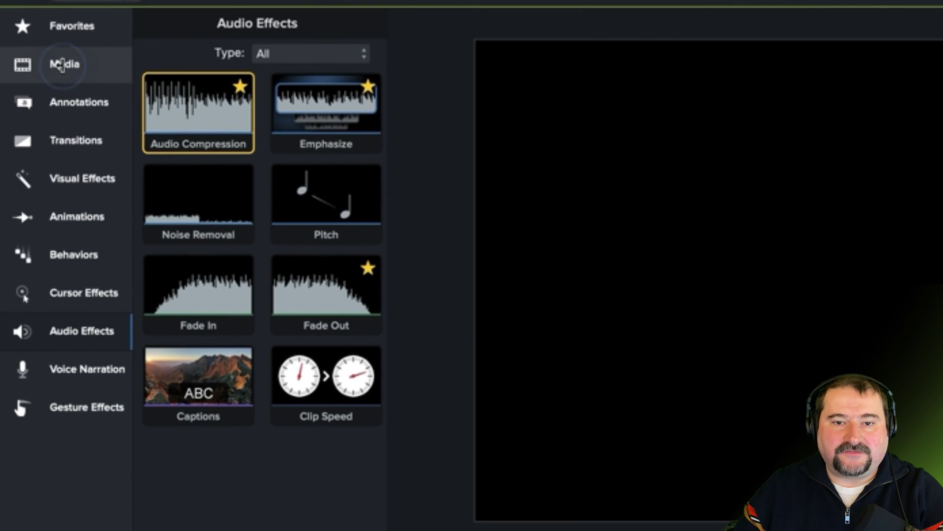
left_click(62, 64)
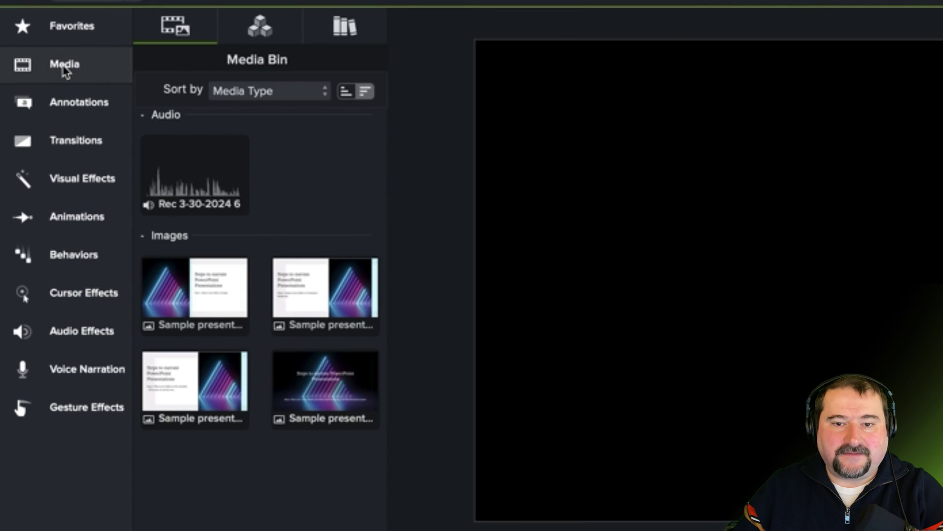
left_click(330, 296)
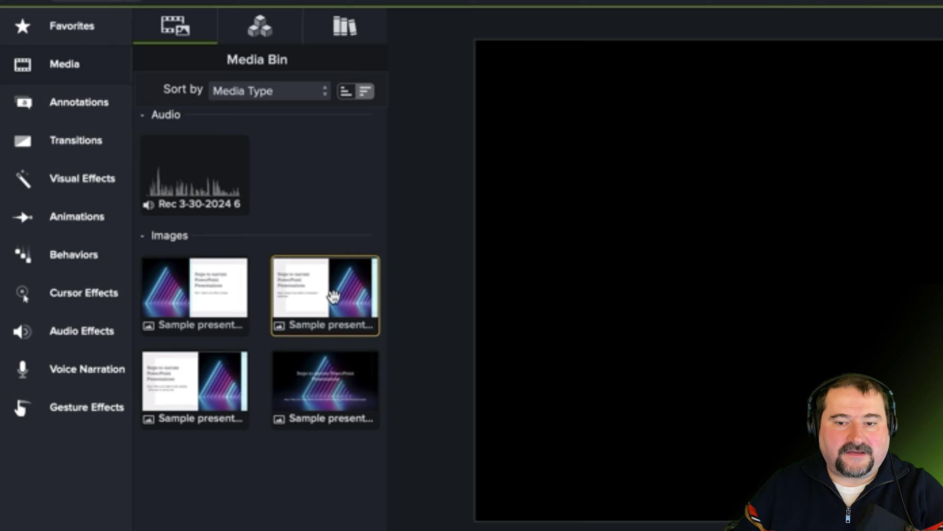
left_click_drag(315, 286, 467, 450)
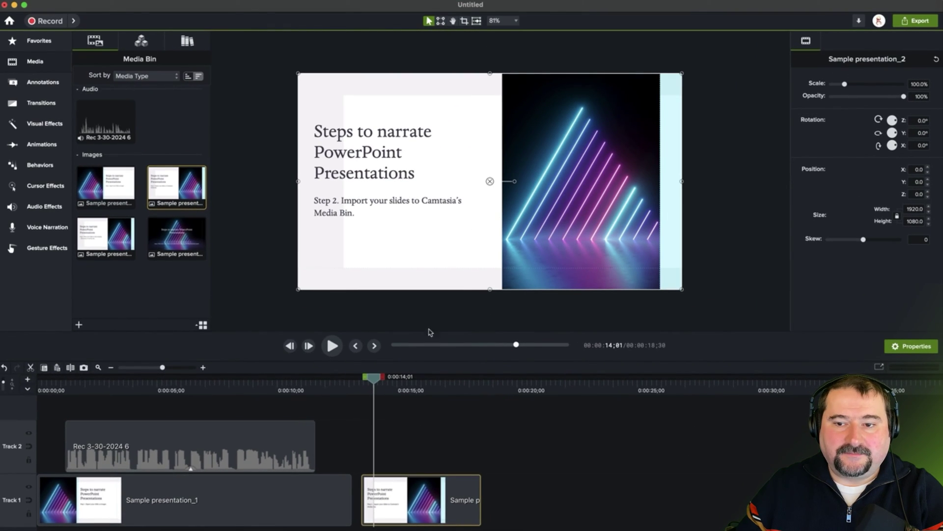
Move Sample presentation_2 left so it butts against Sample presentation_1 with no gap
left_click_drag(462, 489, 462, 490)
left_click_drag(368, 384, 337, 381)
mouse_move(403, 499)
left_mouse_down()
mouse_move(392, 500)
mouse_move(400, 499)
left_mouse_up()
left_click_drag(339, 376, 366, 377)
Record a voice narration for slide 2, creating Rec 3-30-2024 7 on Track 2
left_click(361, 454)
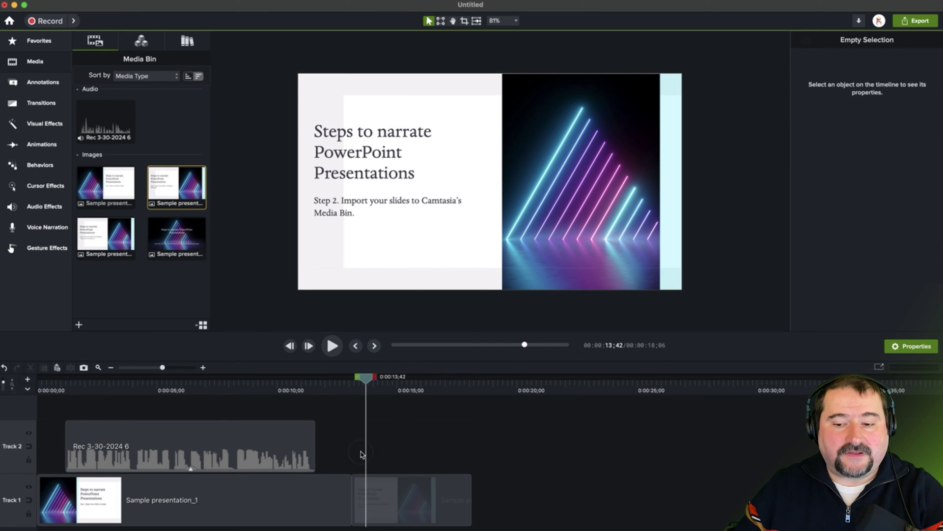
left_click(366, 453)
left_click(46, 227)
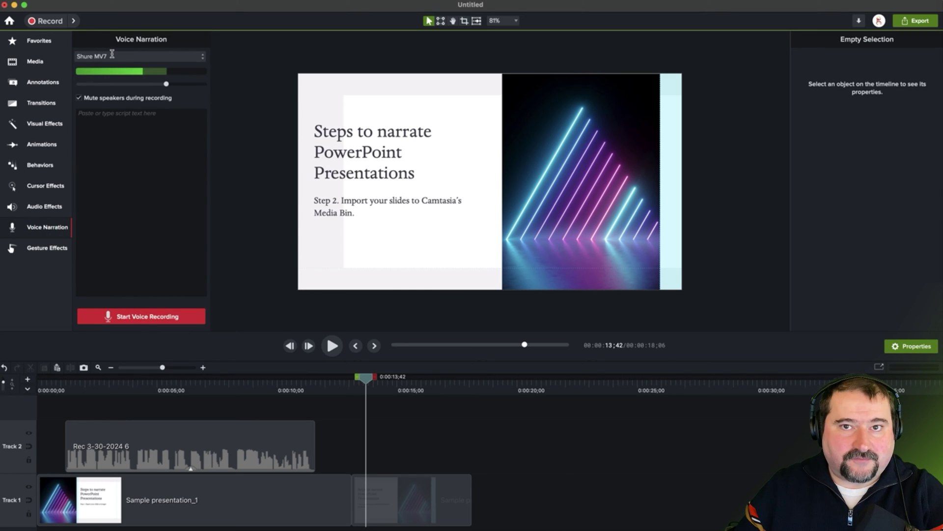
left_click(134, 317)
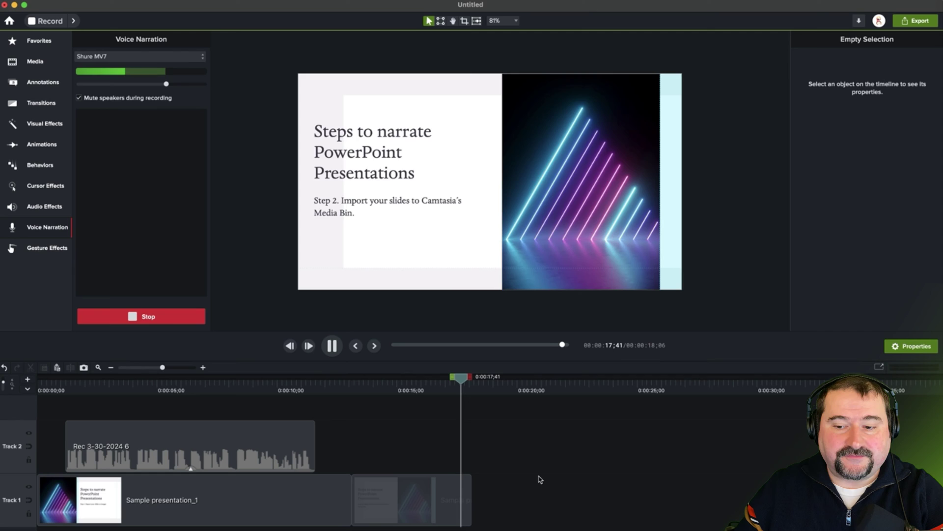
left_click(181, 317)
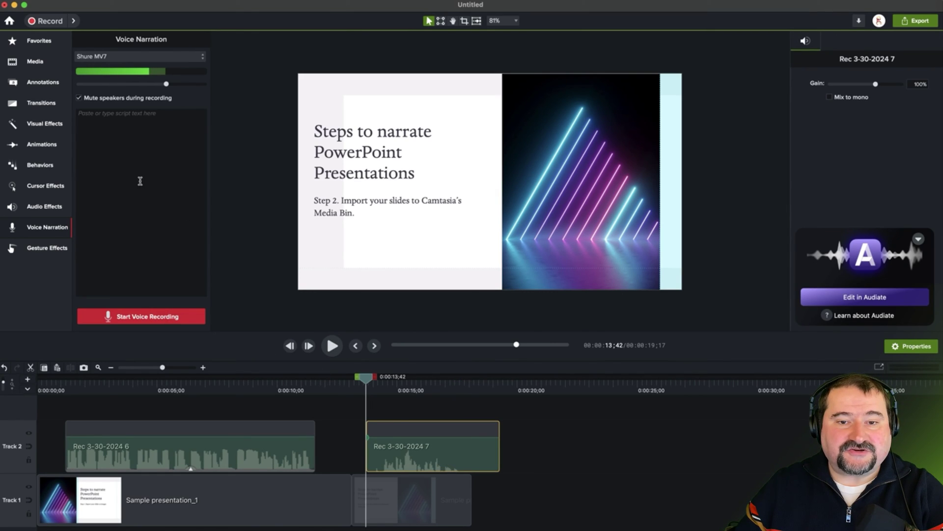
Apply Audio Compression to the Rec 3-30-2024 7 narration clip
left_click(49, 209)
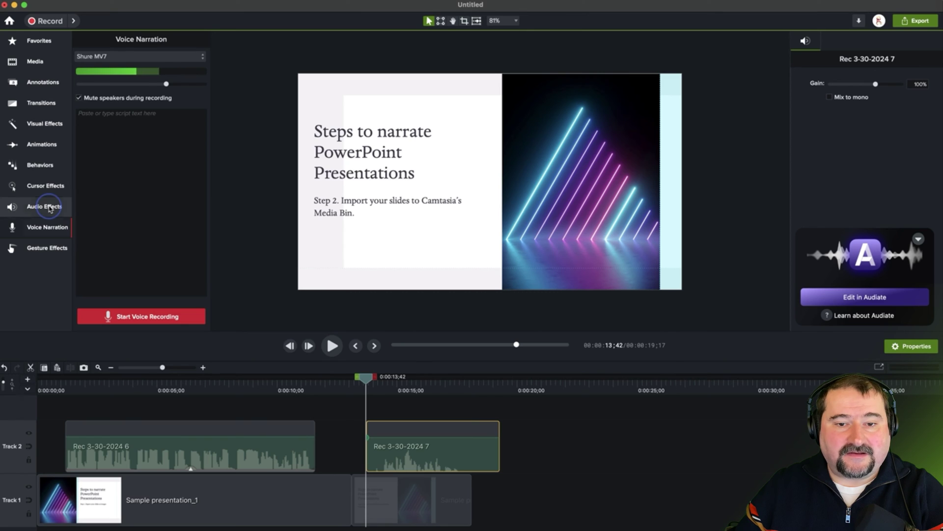
left_click_drag(111, 79, 395, 449)
scroll(388, 456, "up", 5)
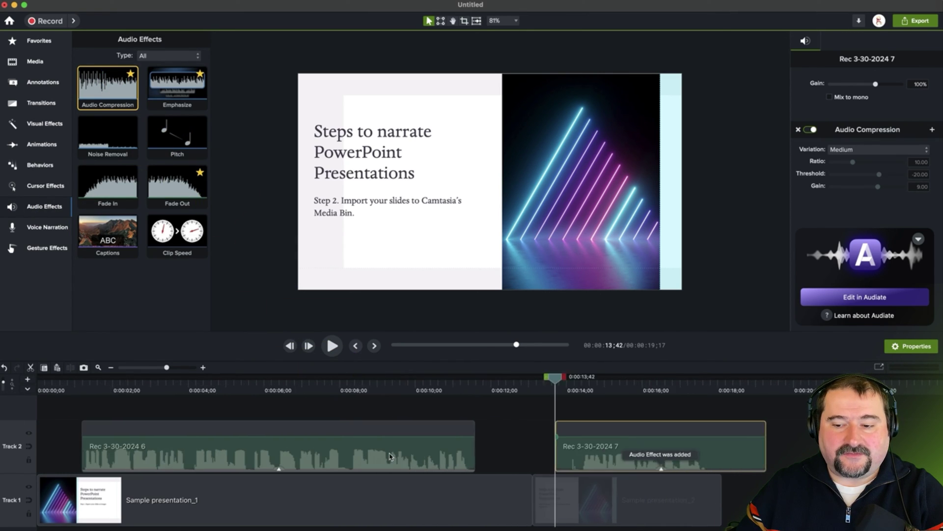
Shift Rec 3-30-2024 7 slightly later and trim its end to about three seconds
scroll(504, 456, "right", 3)
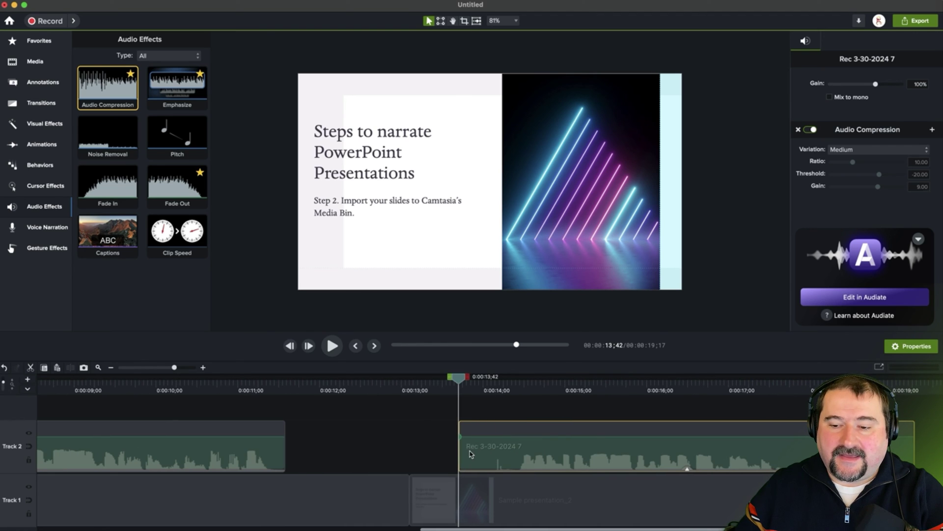
left_click_drag(461, 450, 529, 458)
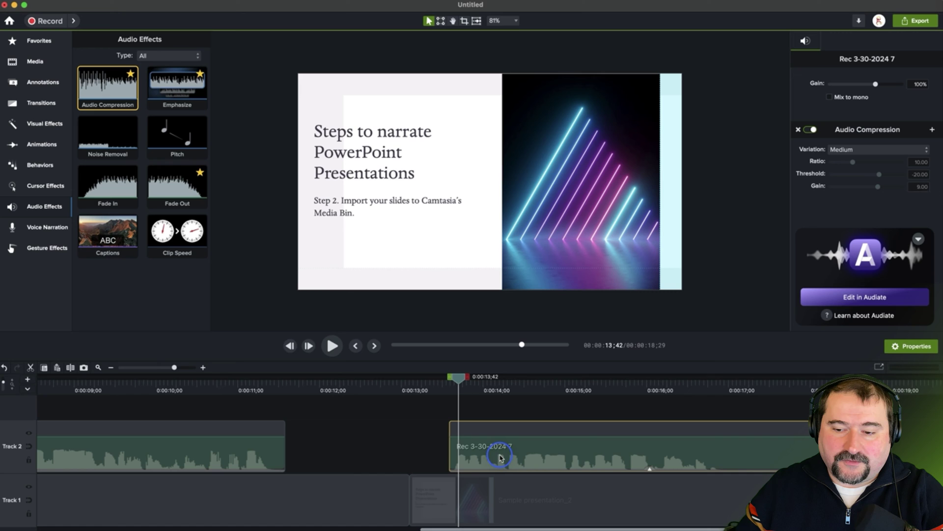
left_click_drag(850, 450, 707, 451)
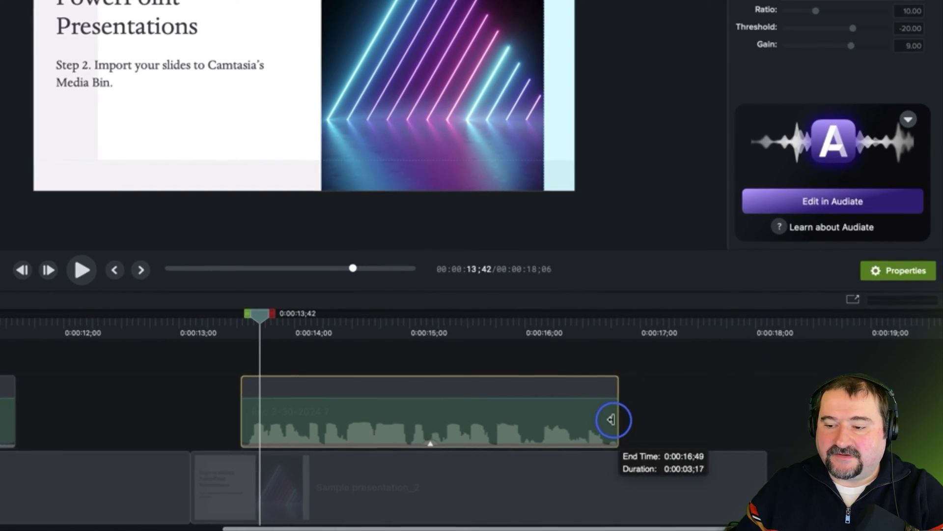
left_click_drag(612, 419, 630, 420)
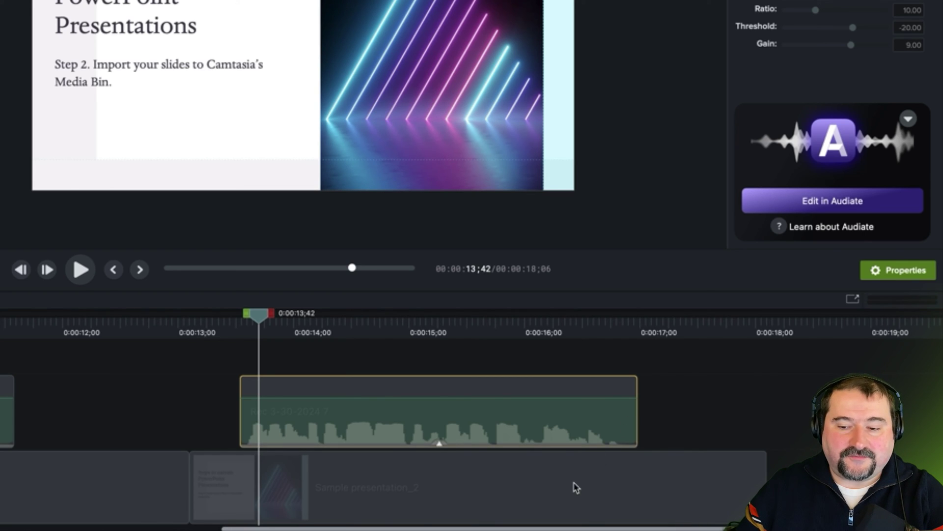
left_click(137, 320)
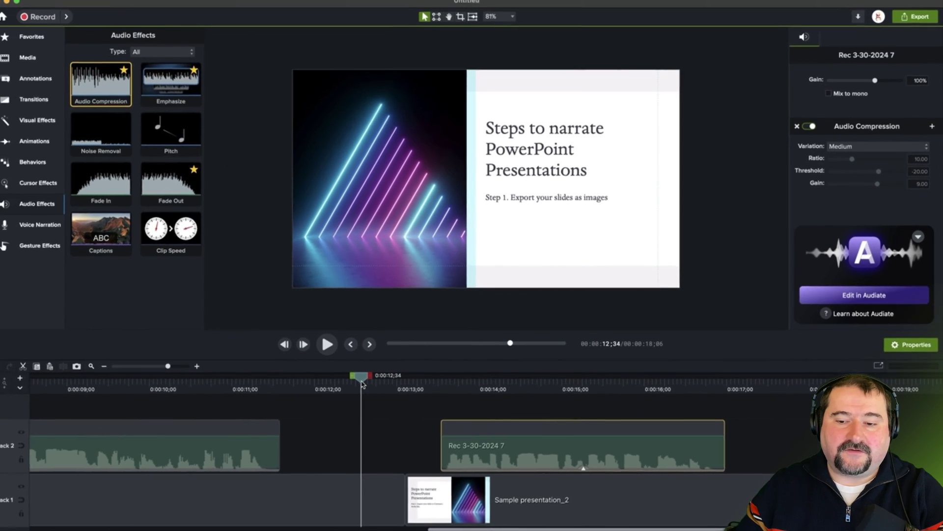
key("space")
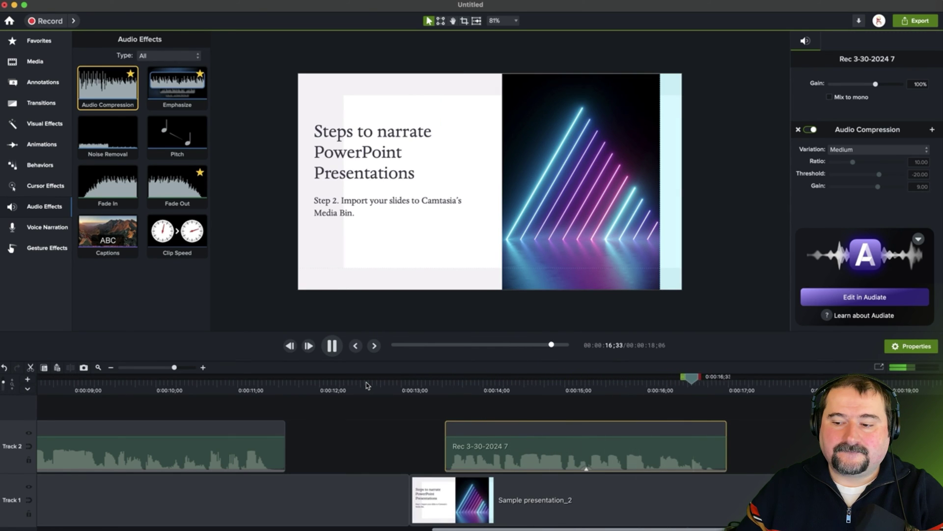
key("space")
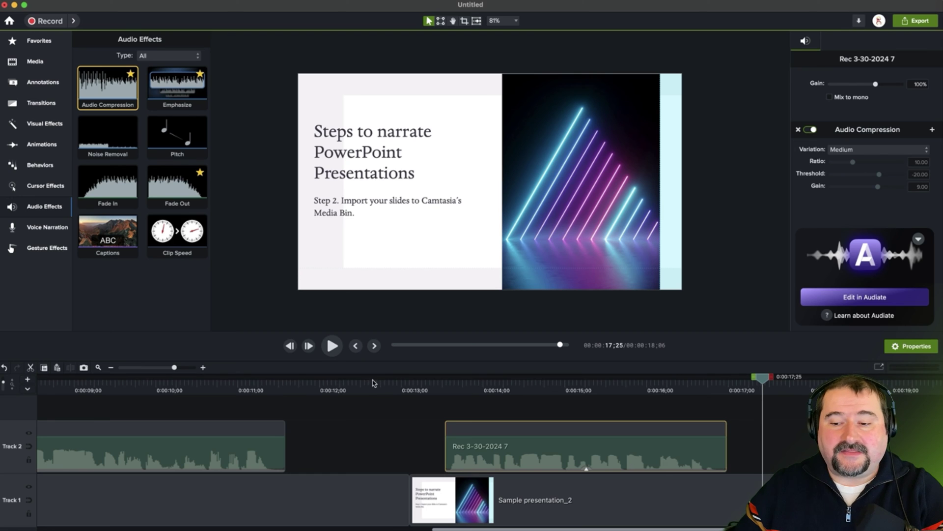
key("super+minus")
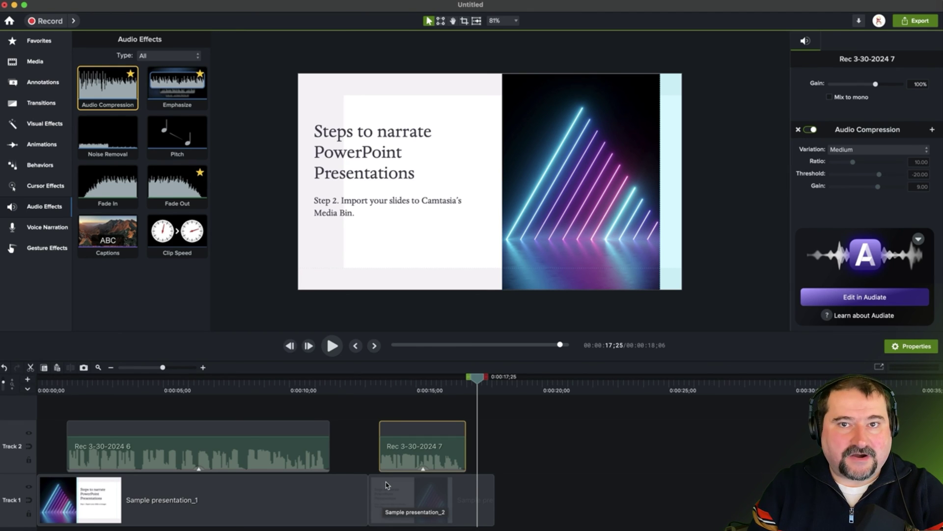
Switch the Quiz/Marker lane to markers and add a 'Slide 2' marker at 0:00:13;04
left_click(28, 388)
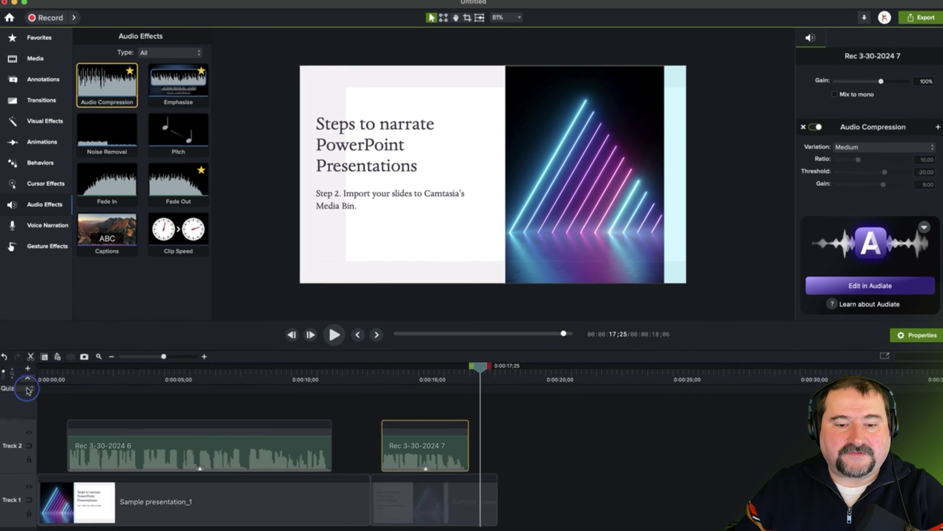
left_click(26, 388)
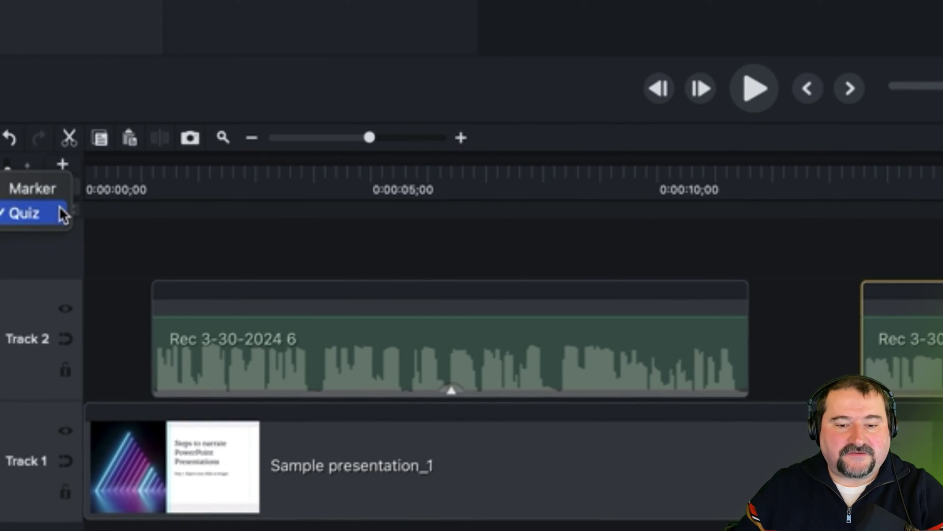
left_click(53, 191)
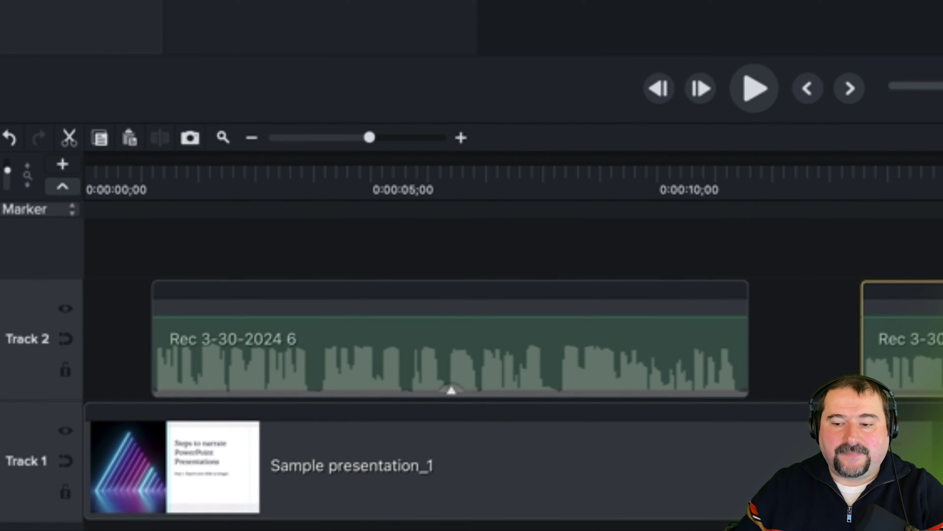
left_click_drag(931, 169, 844, 170)
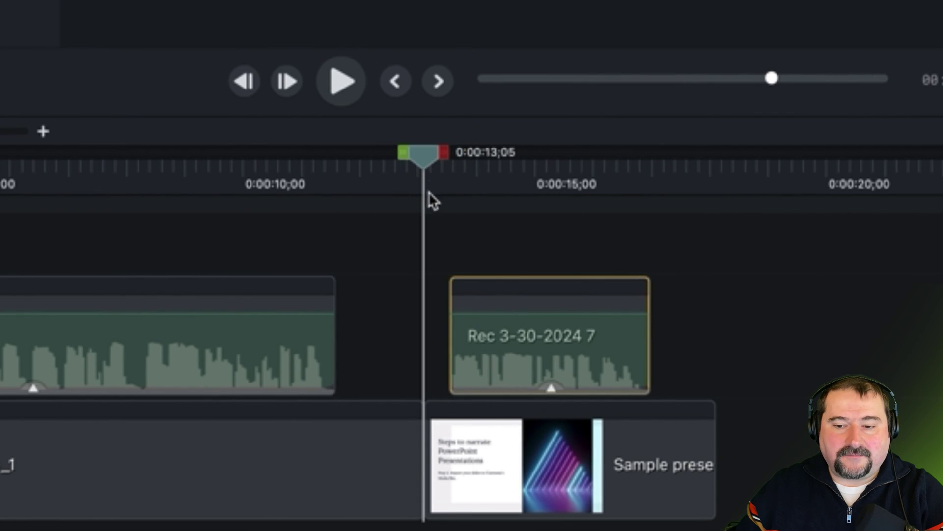
left_click(423, 205)
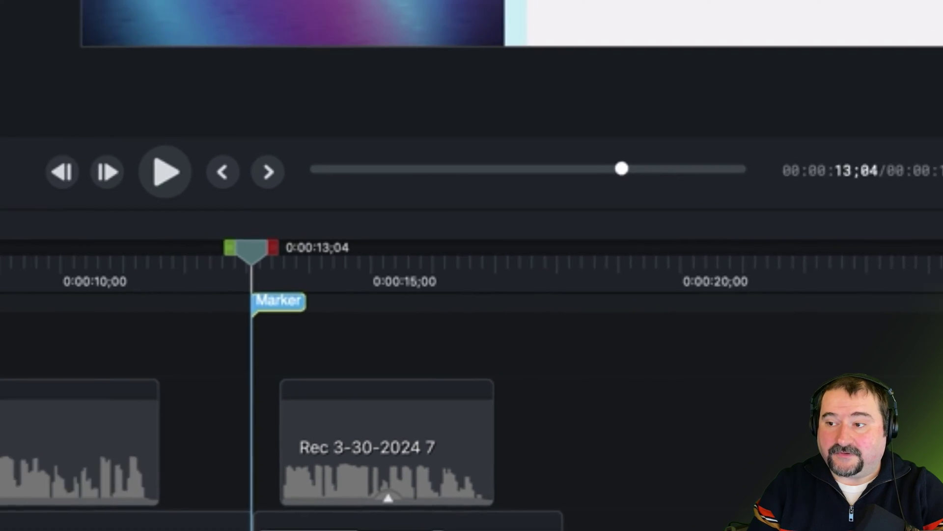
type("Slide 2")
key("Return")
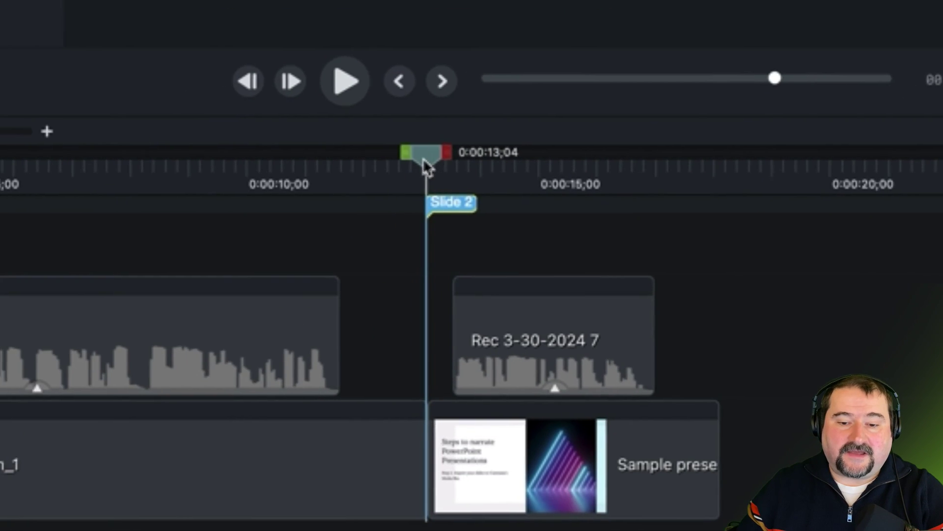
Add a 'Slide 1' marker at 0:00 and a 'Slide 3' marker at 0:00:18;06
left_click_drag(273, 238, 0, 241)
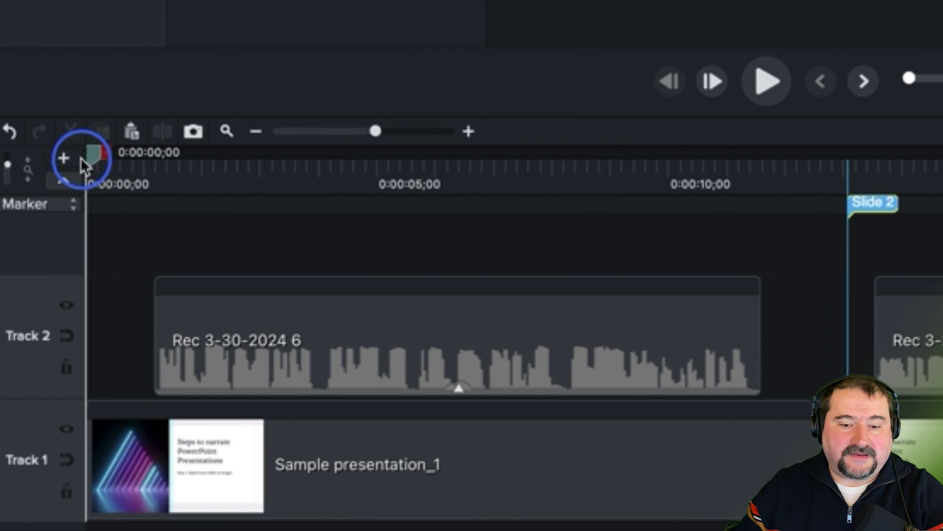
left_click(89, 207)
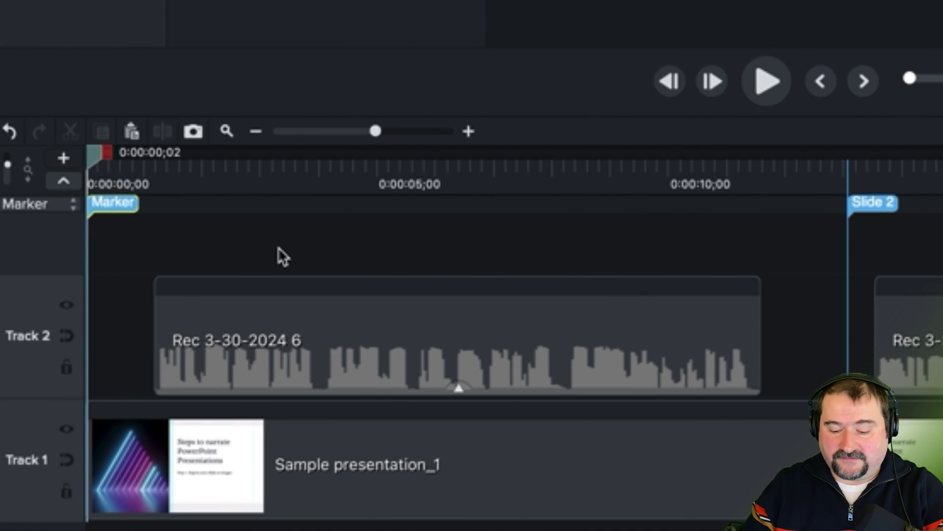
type("Slide 1")
key("Return")
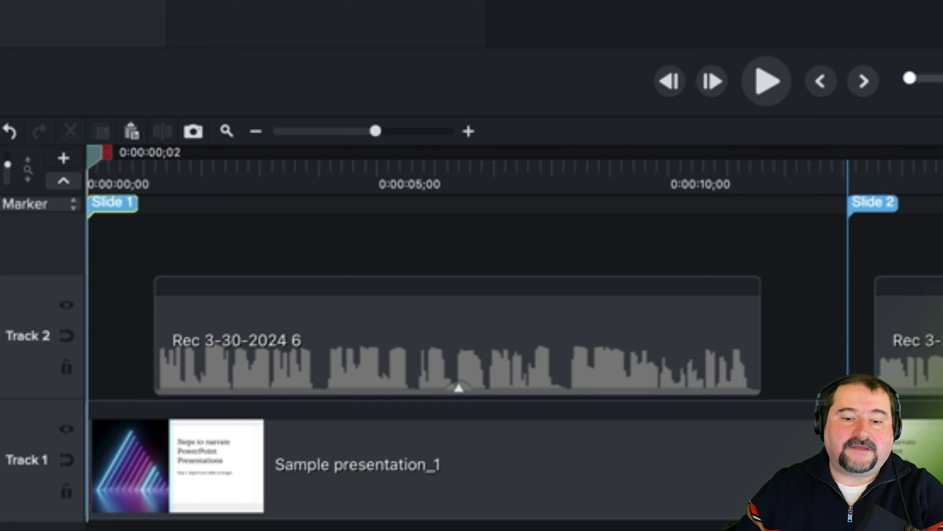
mouse_move(98, 157)
left_mouse_down()
mouse_move(942, 153)
mouse_move(449, 158)
mouse_move(575, 160)
left_mouse_up()
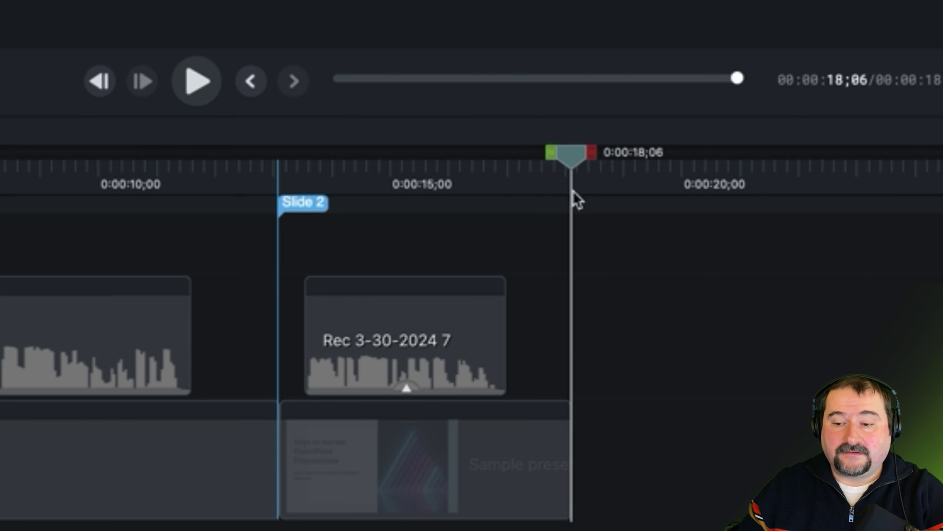
left_click(572, 202)
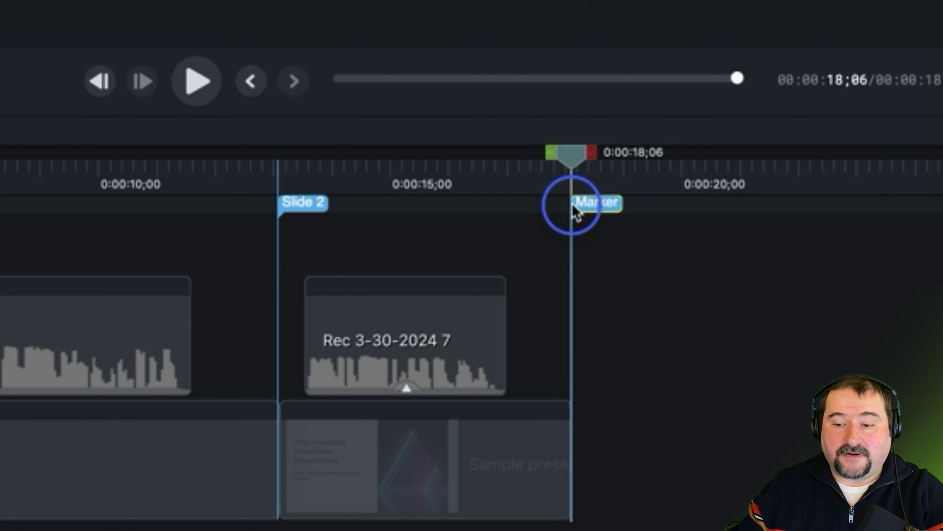
type("Slide 3")
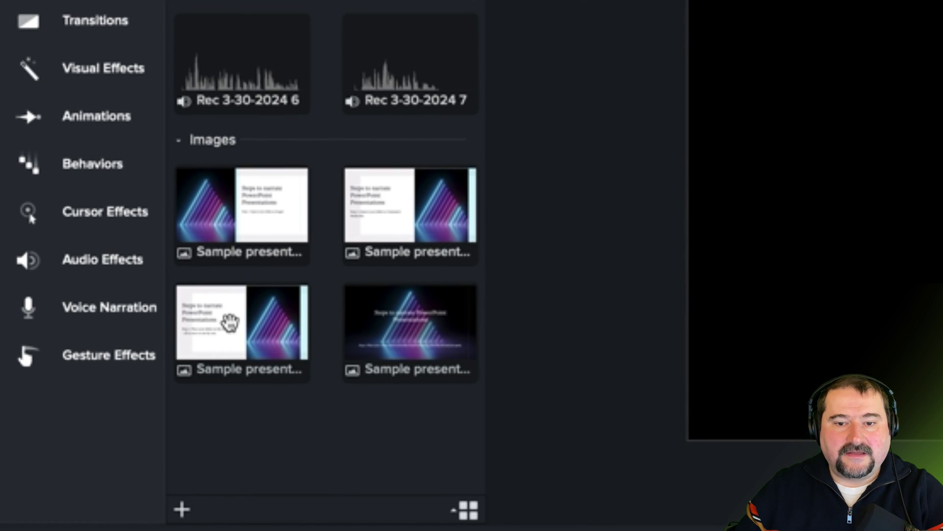
Add the third slide image to Track 1 at the playhead, right after slide 2
right_click(233, 325)
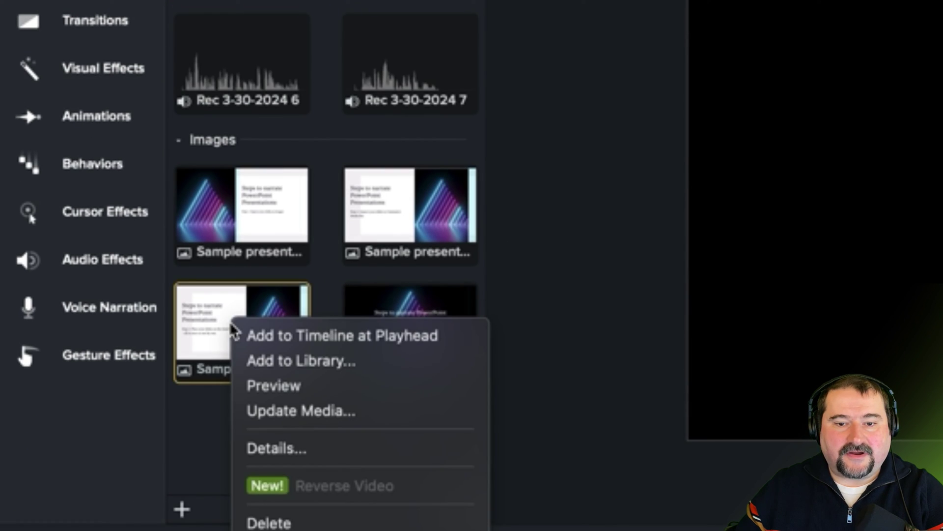
left_click(260, 333)
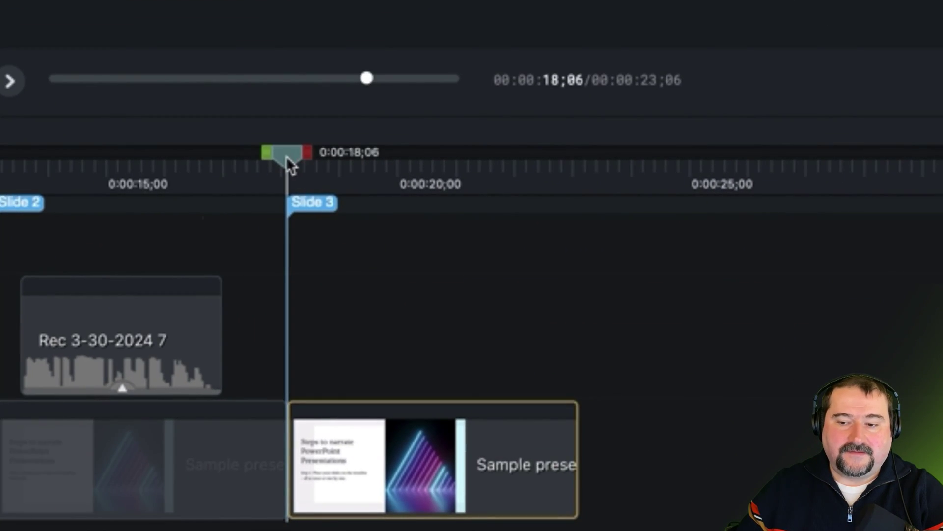
left_click_drag(289, 158, 312, 164)
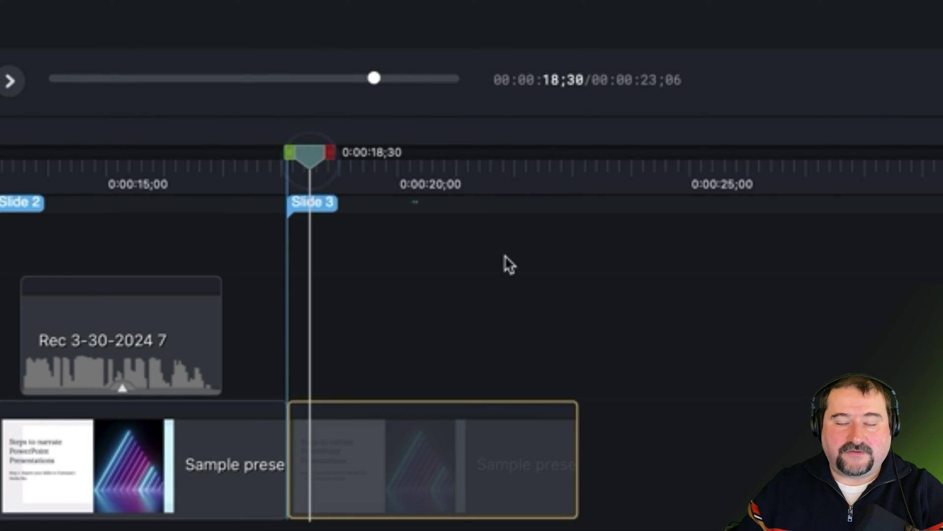